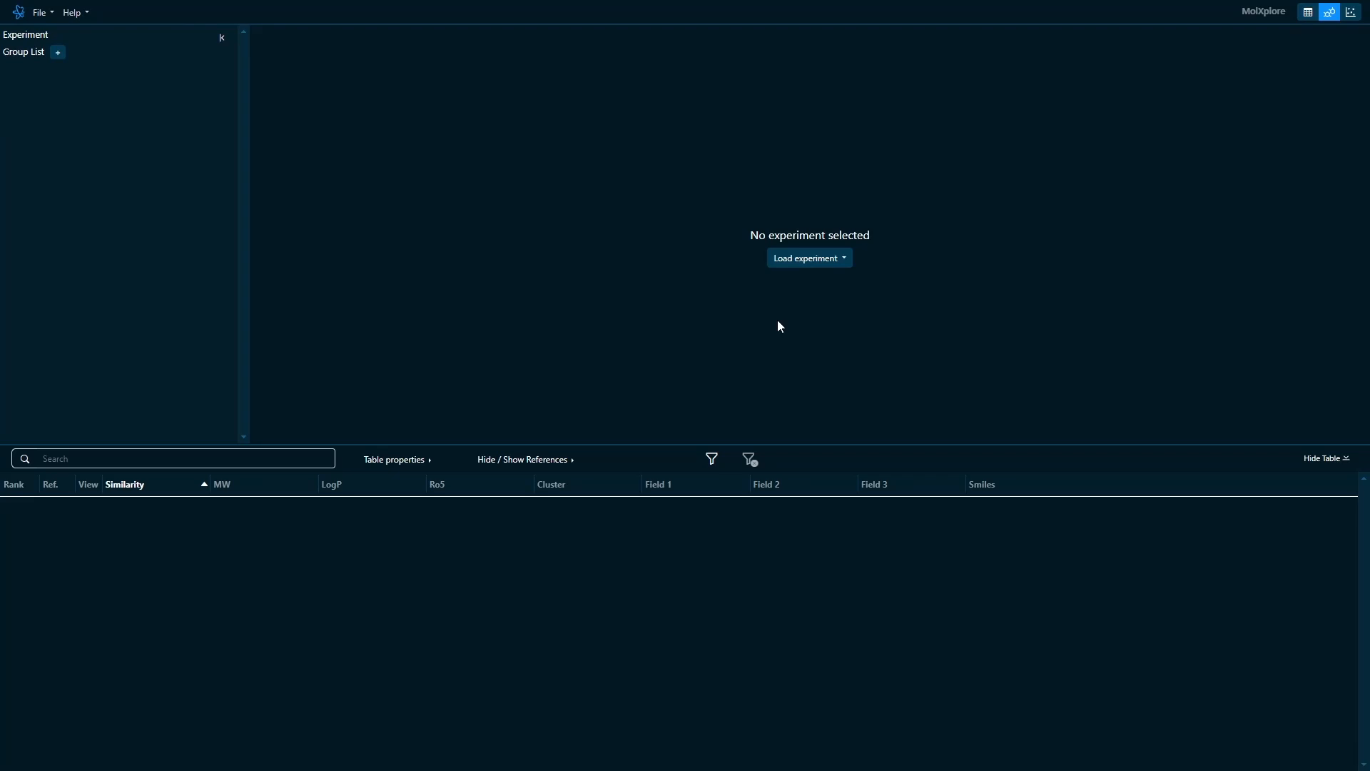
- Load the zipped experiment MAPK2_exascreen_molxplore.zip from the Desktop
click(815, 266)
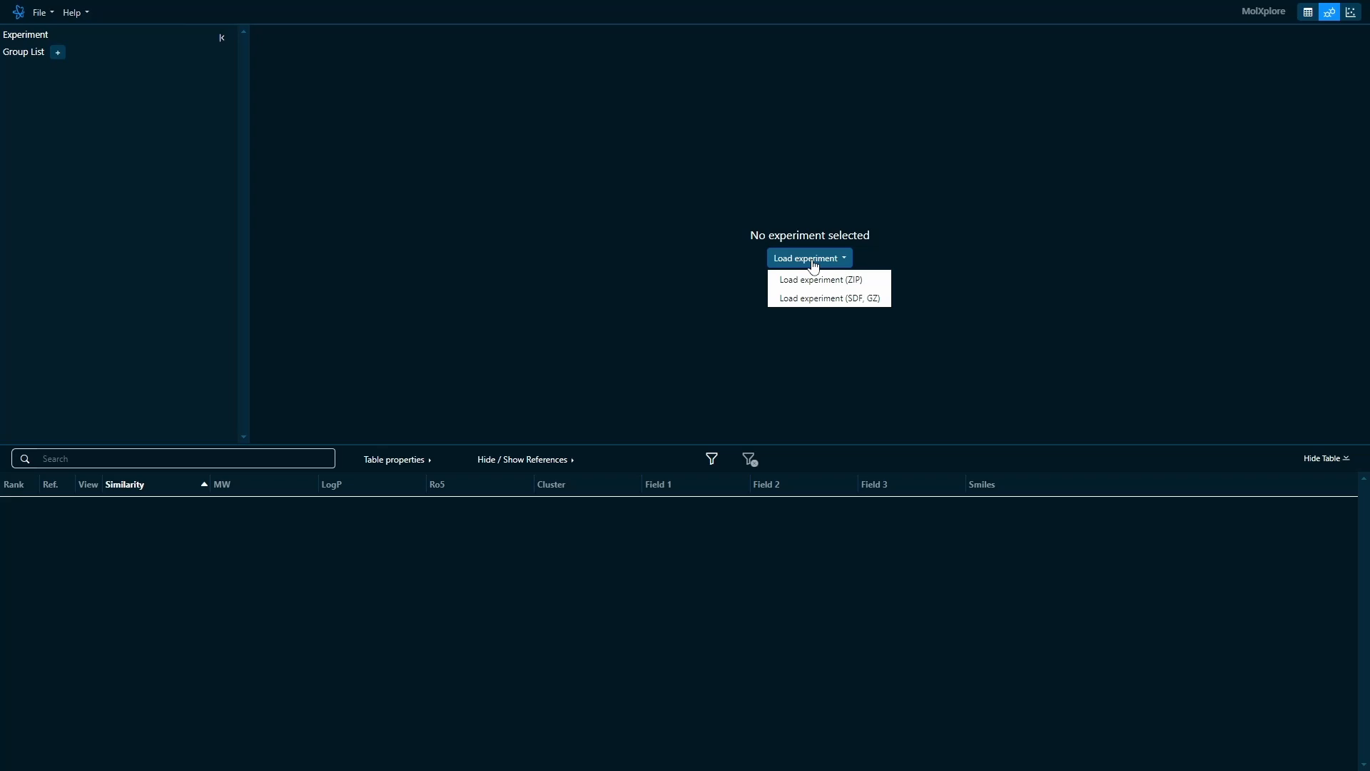
click(815, 282)
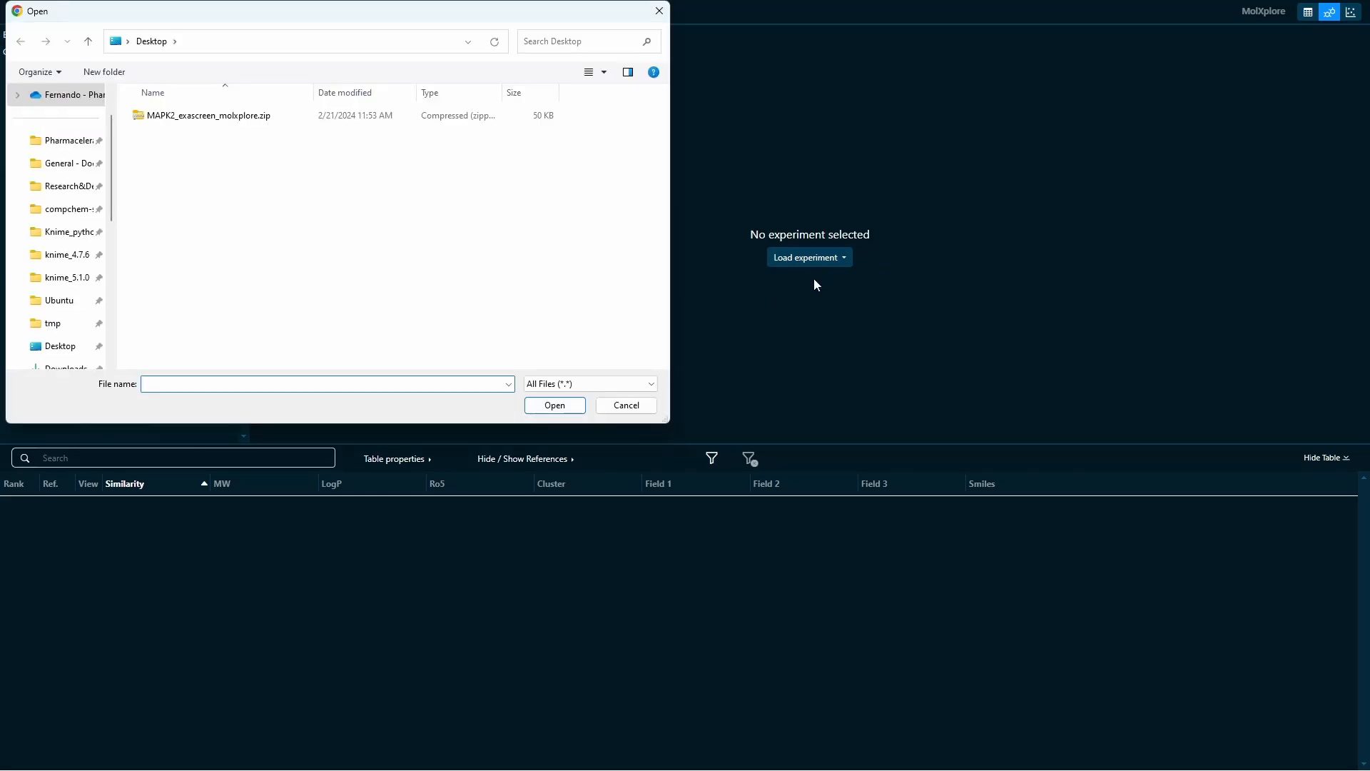
click(262, 119)
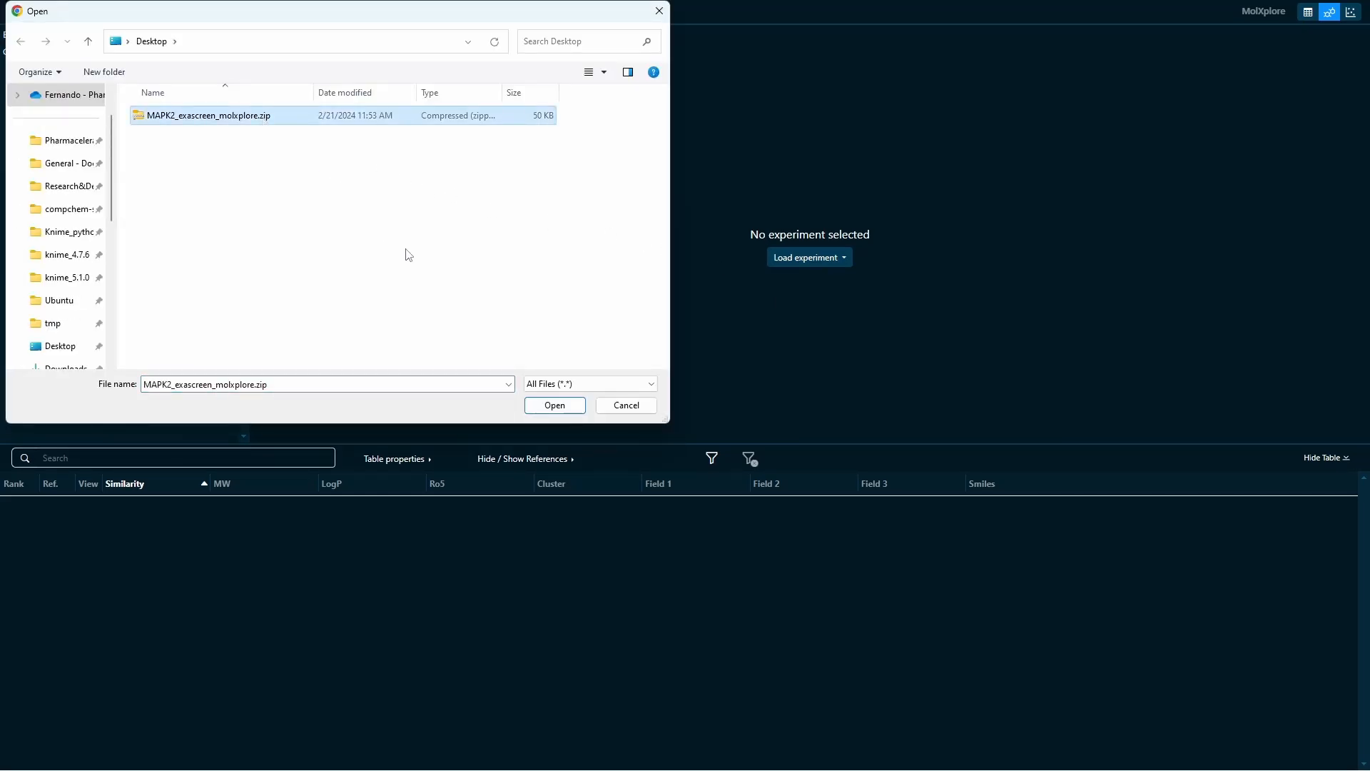
click(555, 405)
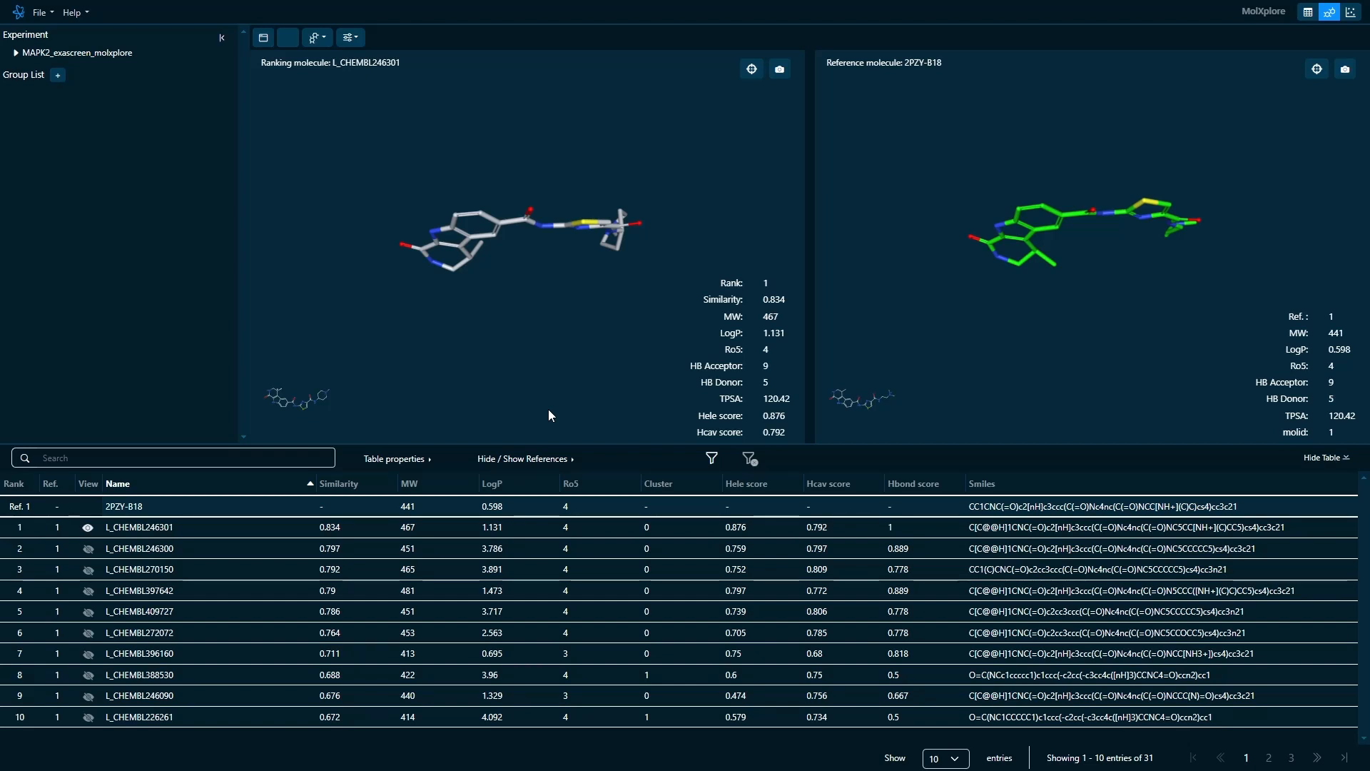
- Reorient and recentre the molecules, and compare them overlaid in single view before returning to split view
drag(506, 275, 457, 331)
scroll(478, 357, up, 4)
scroll(478, 358, down, 4)
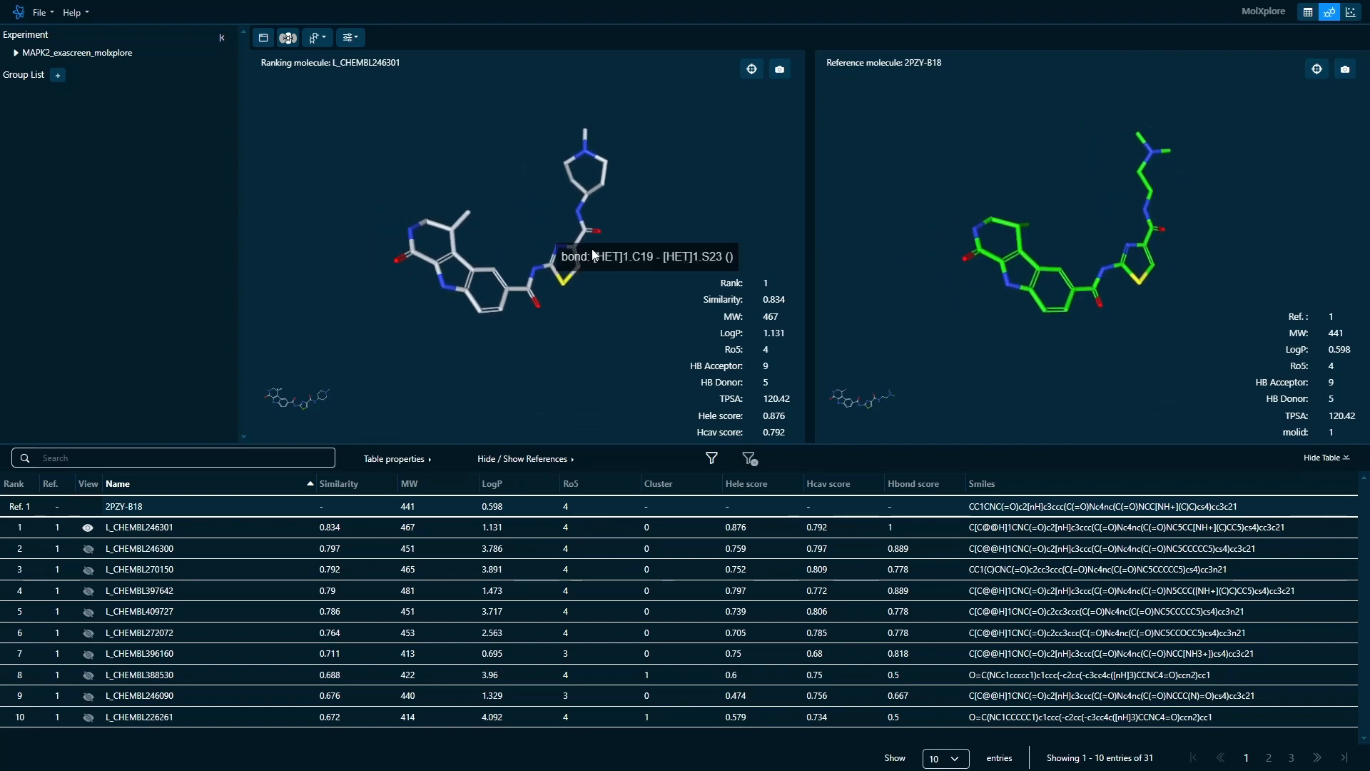
click(751, 69)
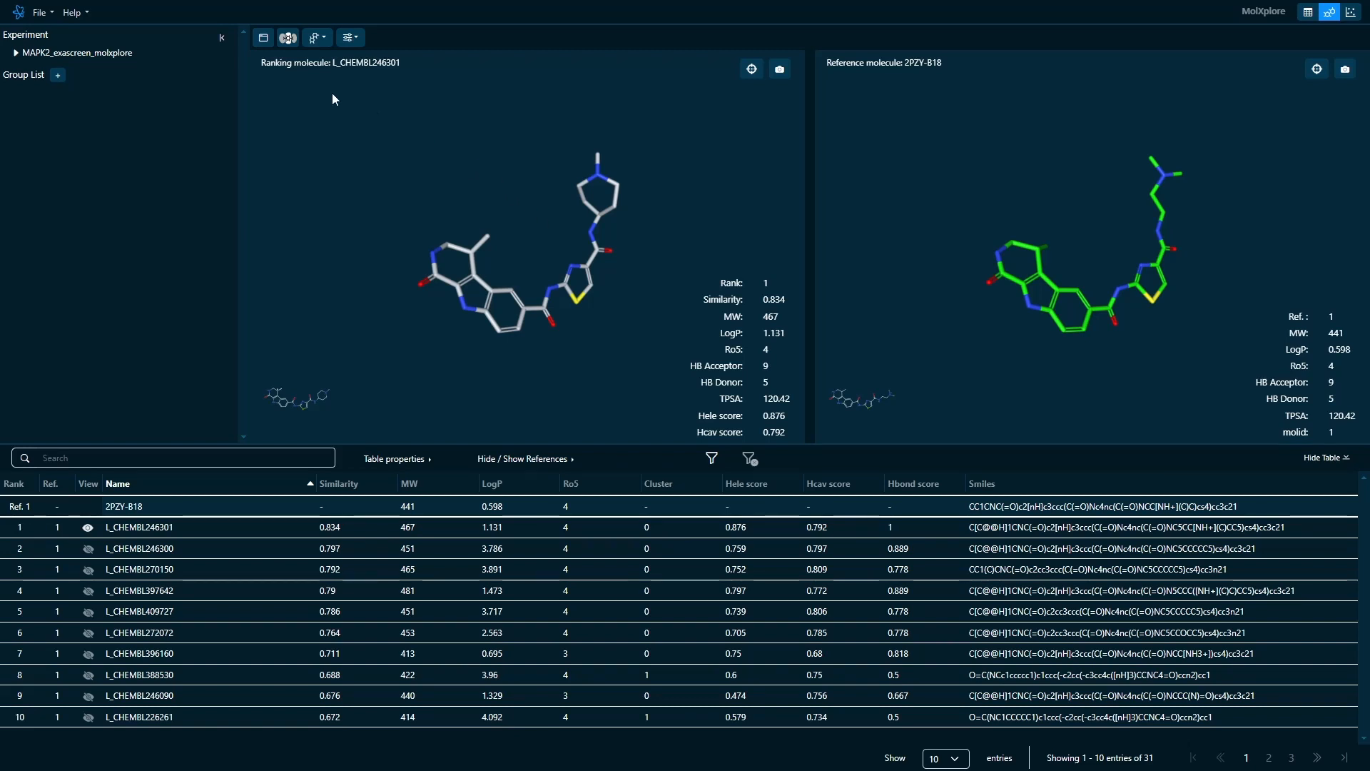
click(263, 40)
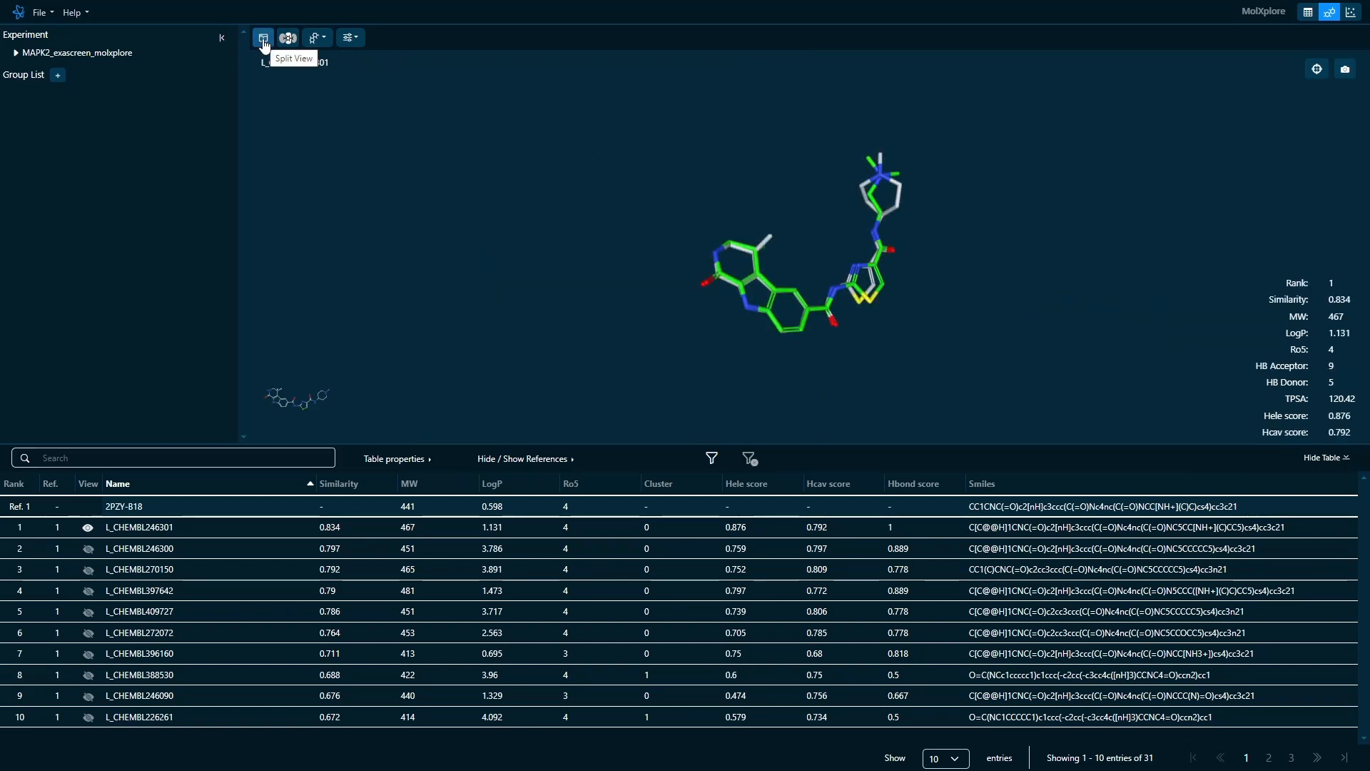
click(264, 41)
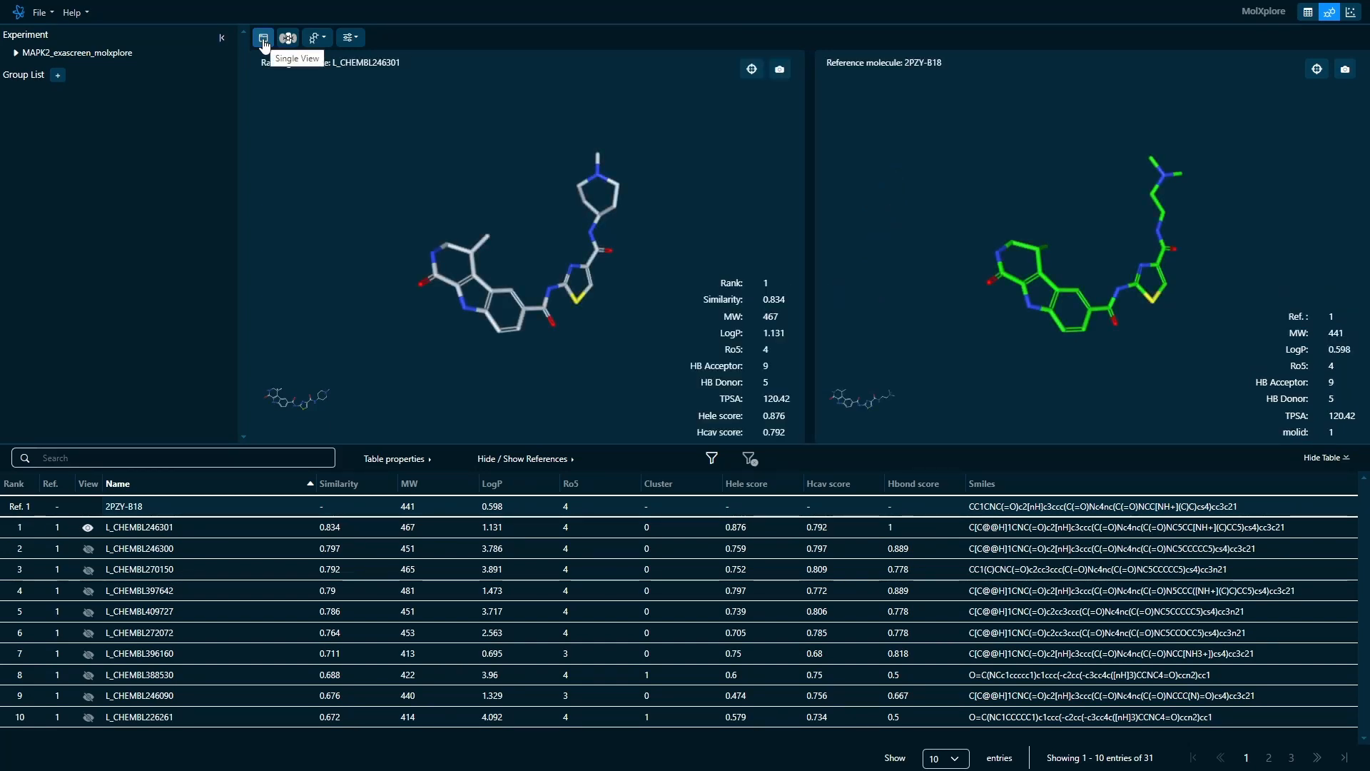
- Display the LogP Total field on the ranking molecule and set its apolar level to 60
click(288, 40)
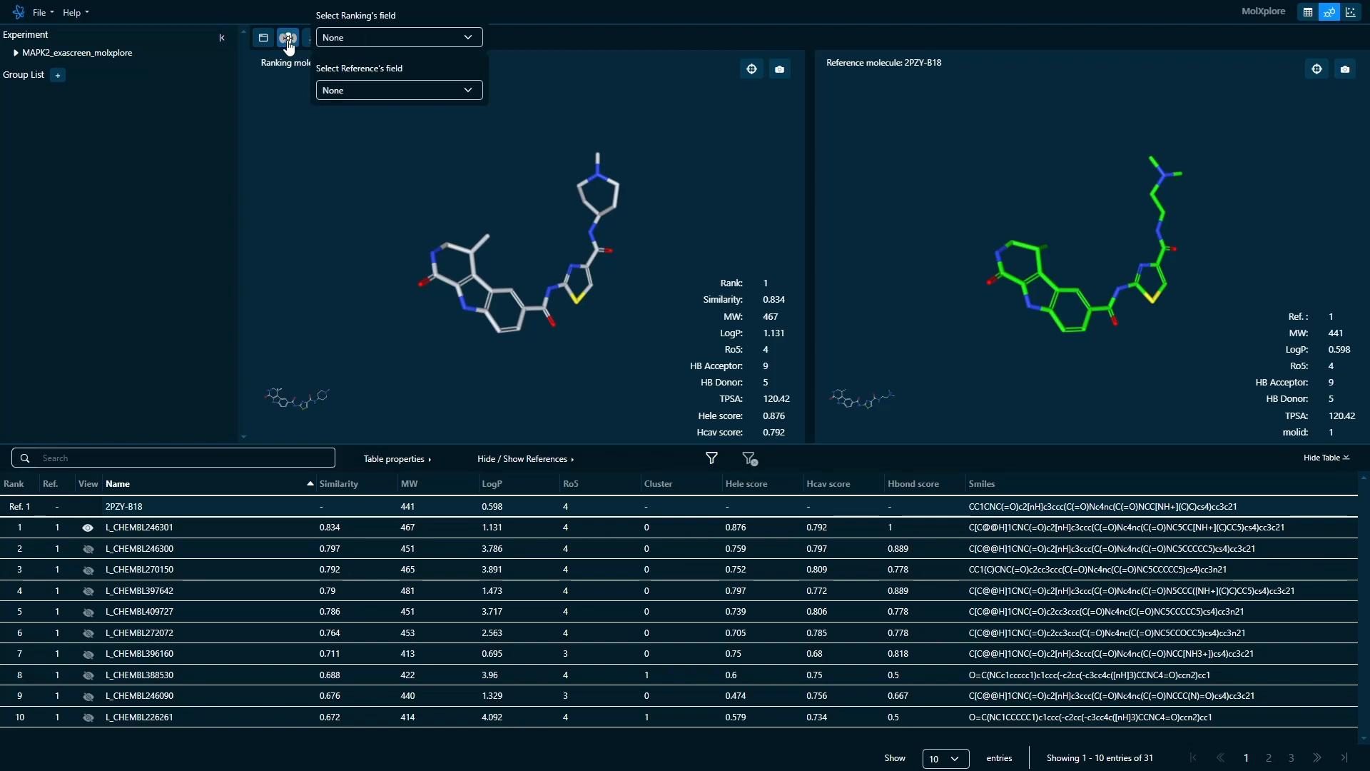
click(337, 40)
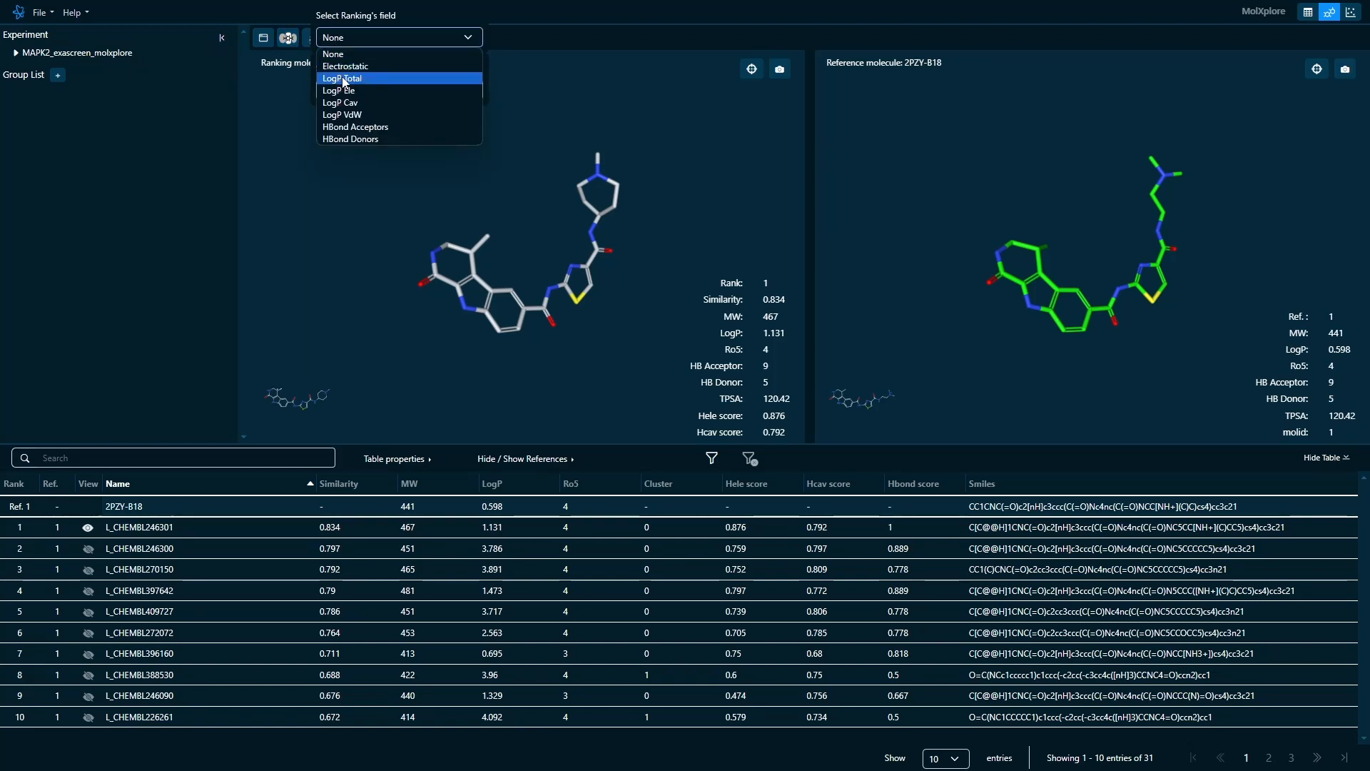
click(343, 78)
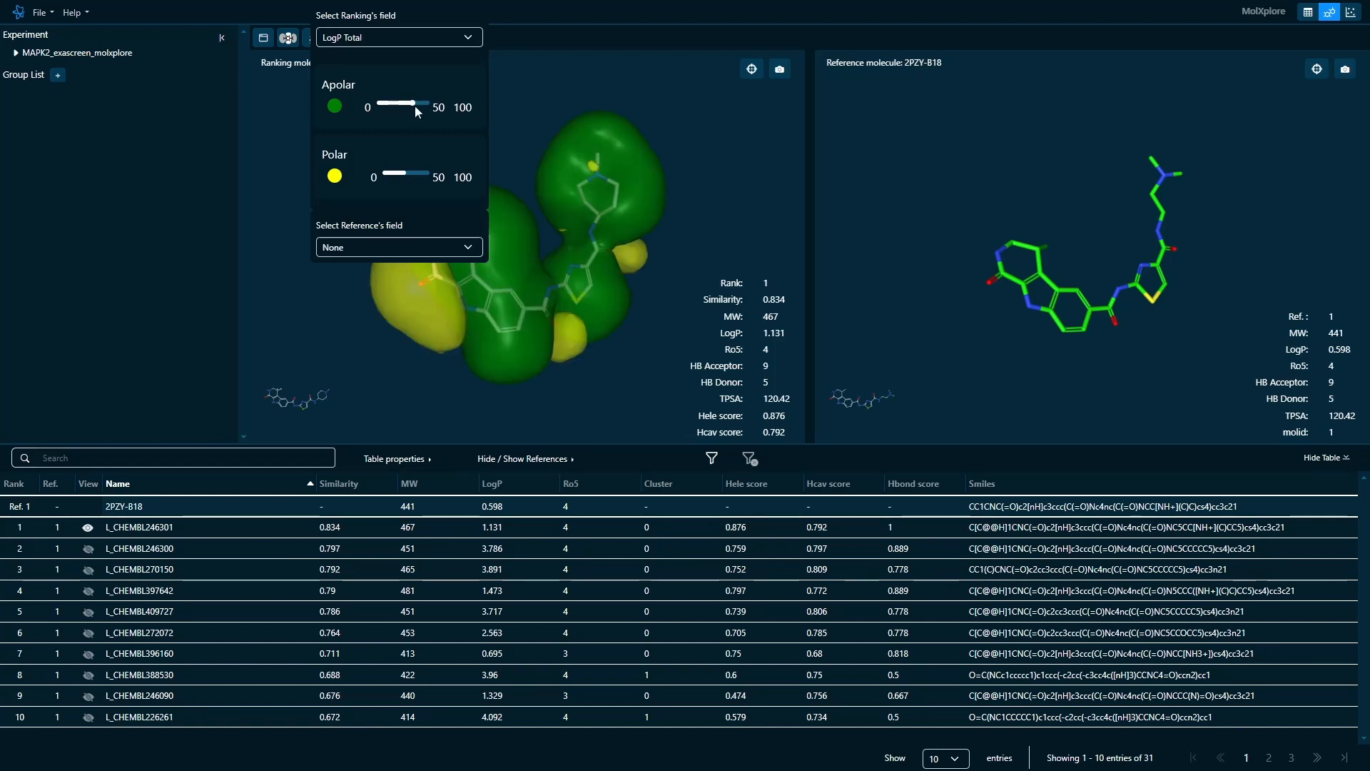
drag(433, 114, 432, 107)
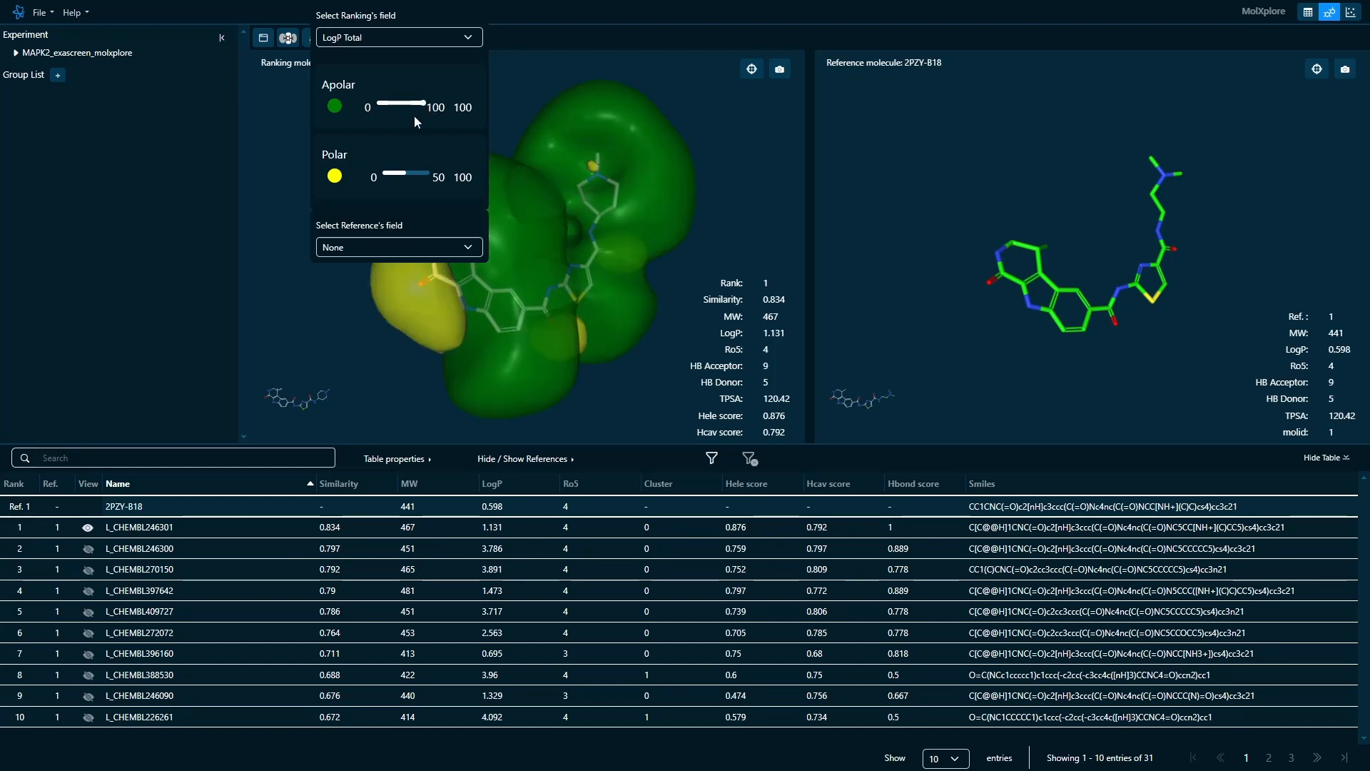
mouse_move(405, 173)
mouse_down()
mouse_move(424, 173)
mouse_move(405, 177)
mouse_up()
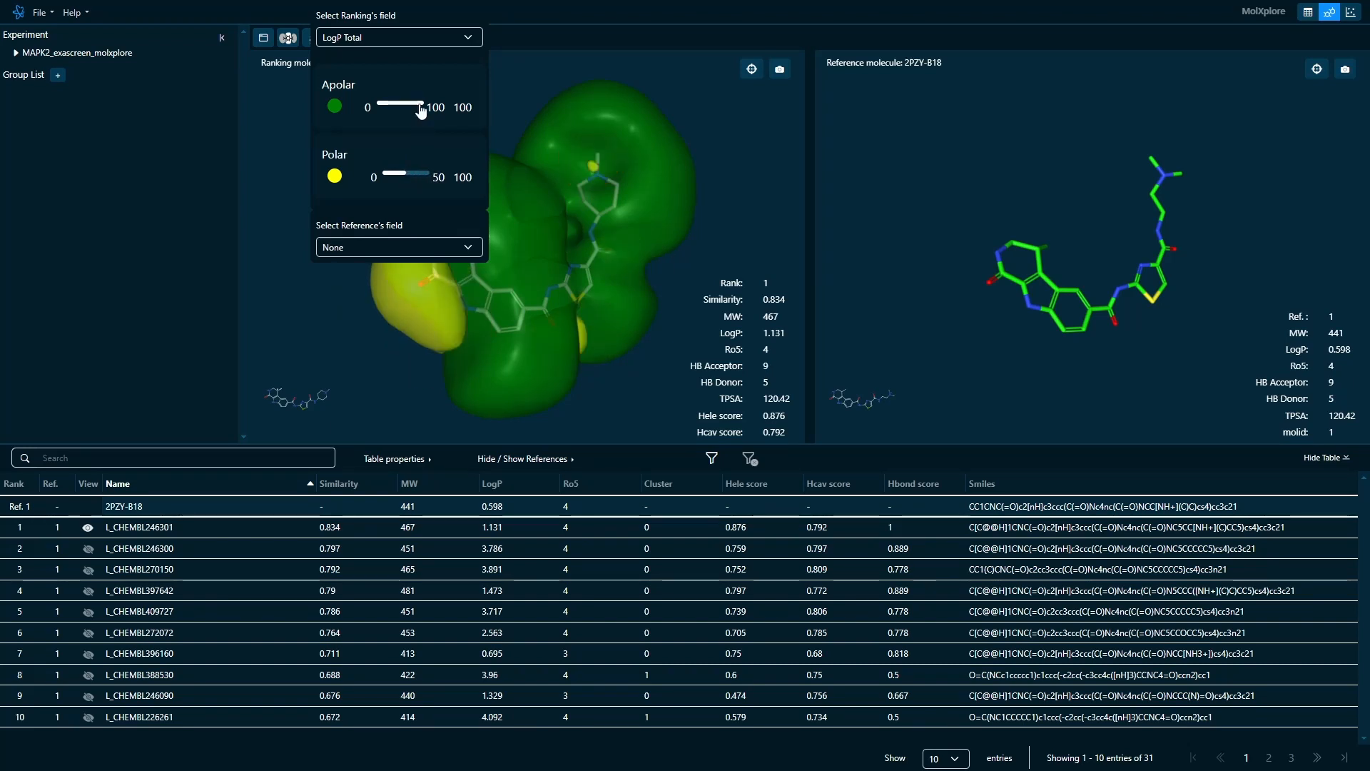
drag(422, 105, 409, 108)
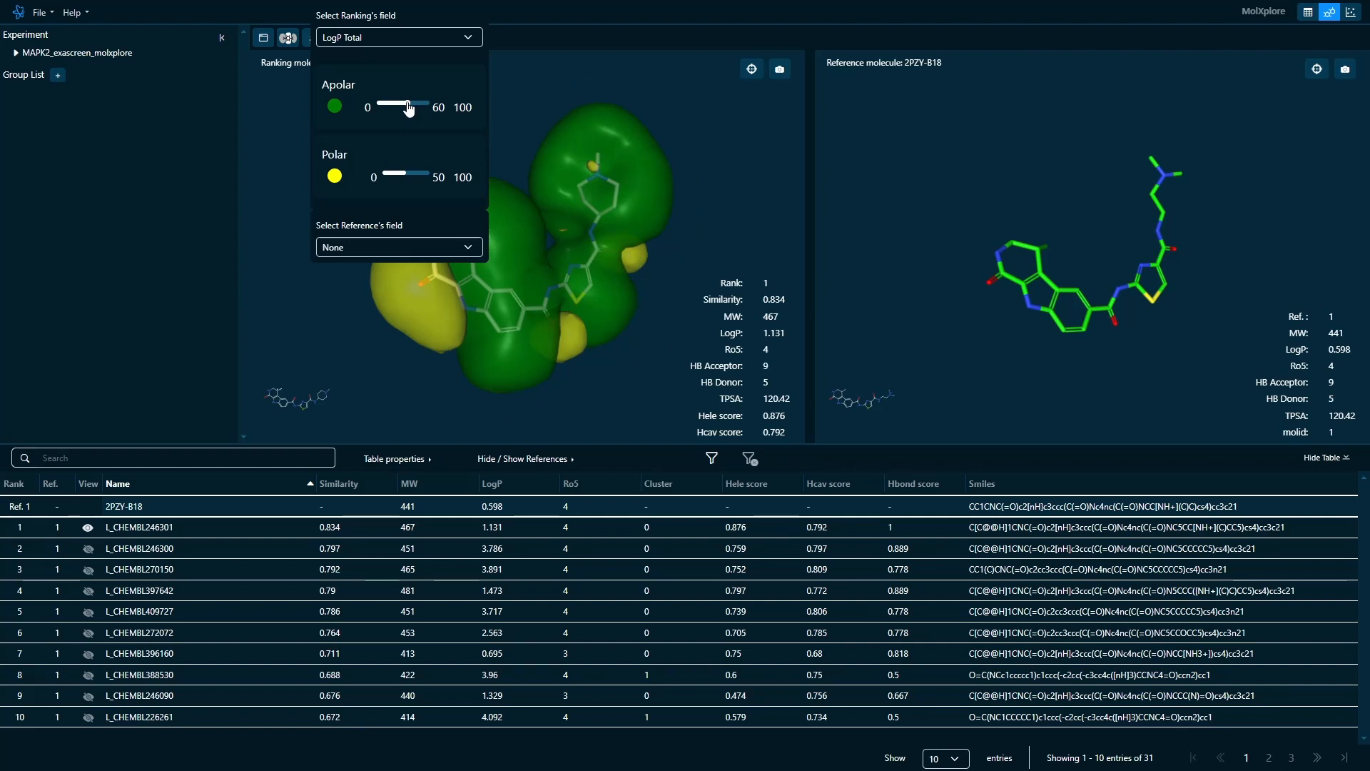
- Display the LogP Total field on the reference molecule as well
click(407, 241)
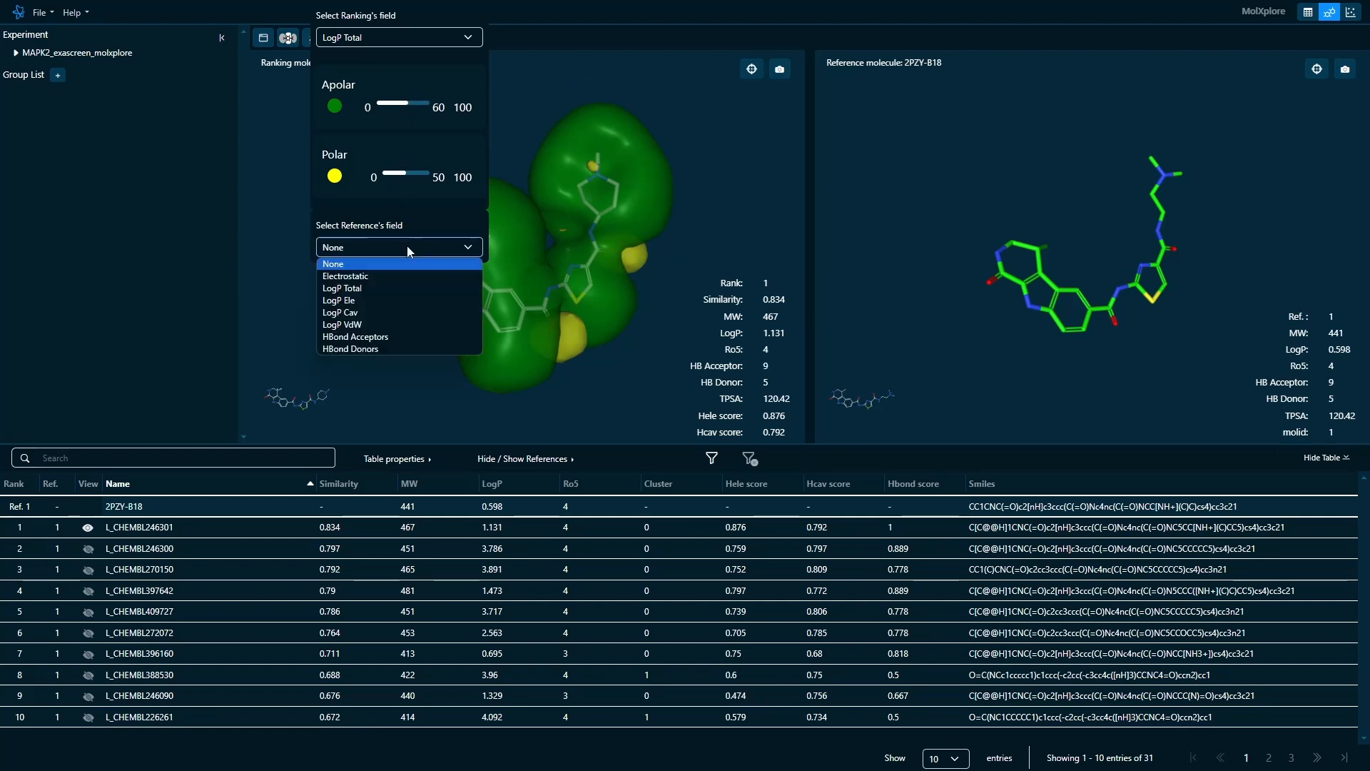
click(398, 291)
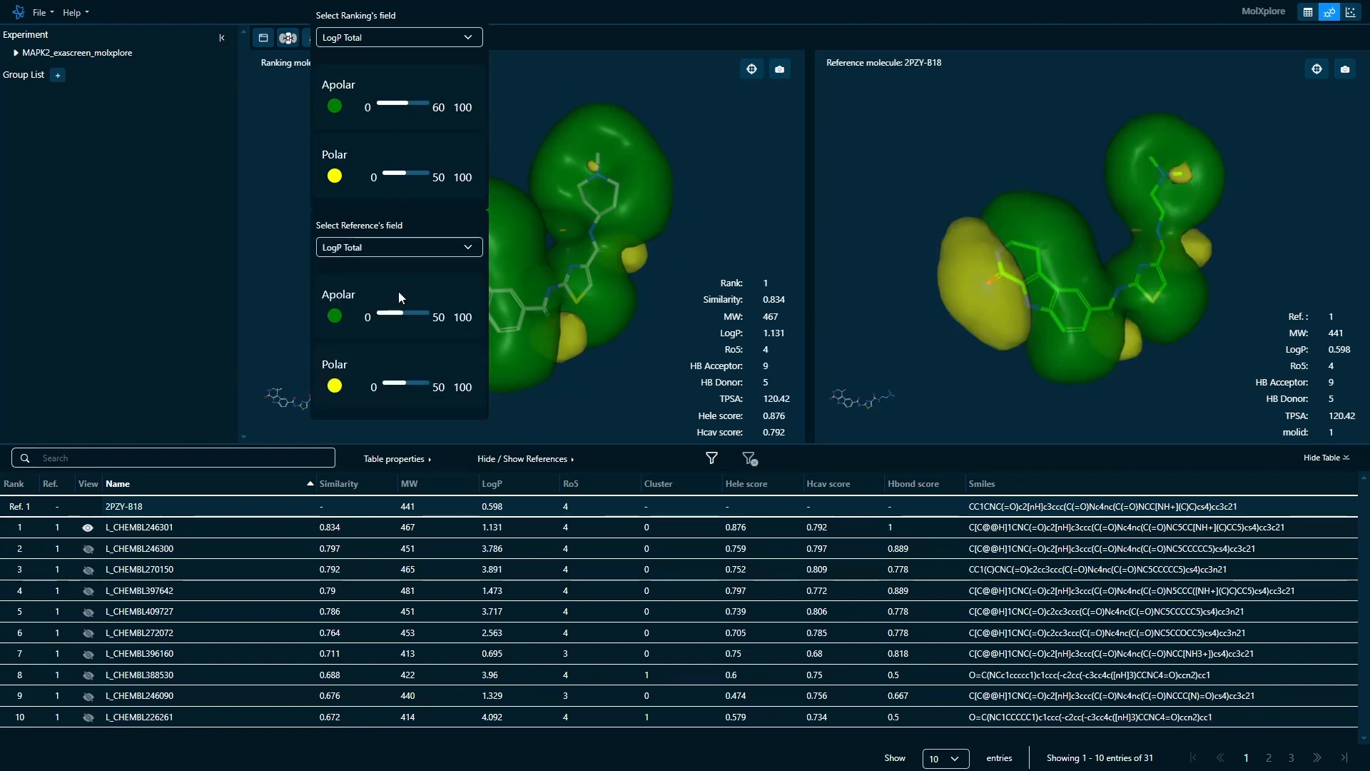
click(299, 213)
- Try the line and space-filling representations and set both molecules to ball-and-stick
click(318, 39)
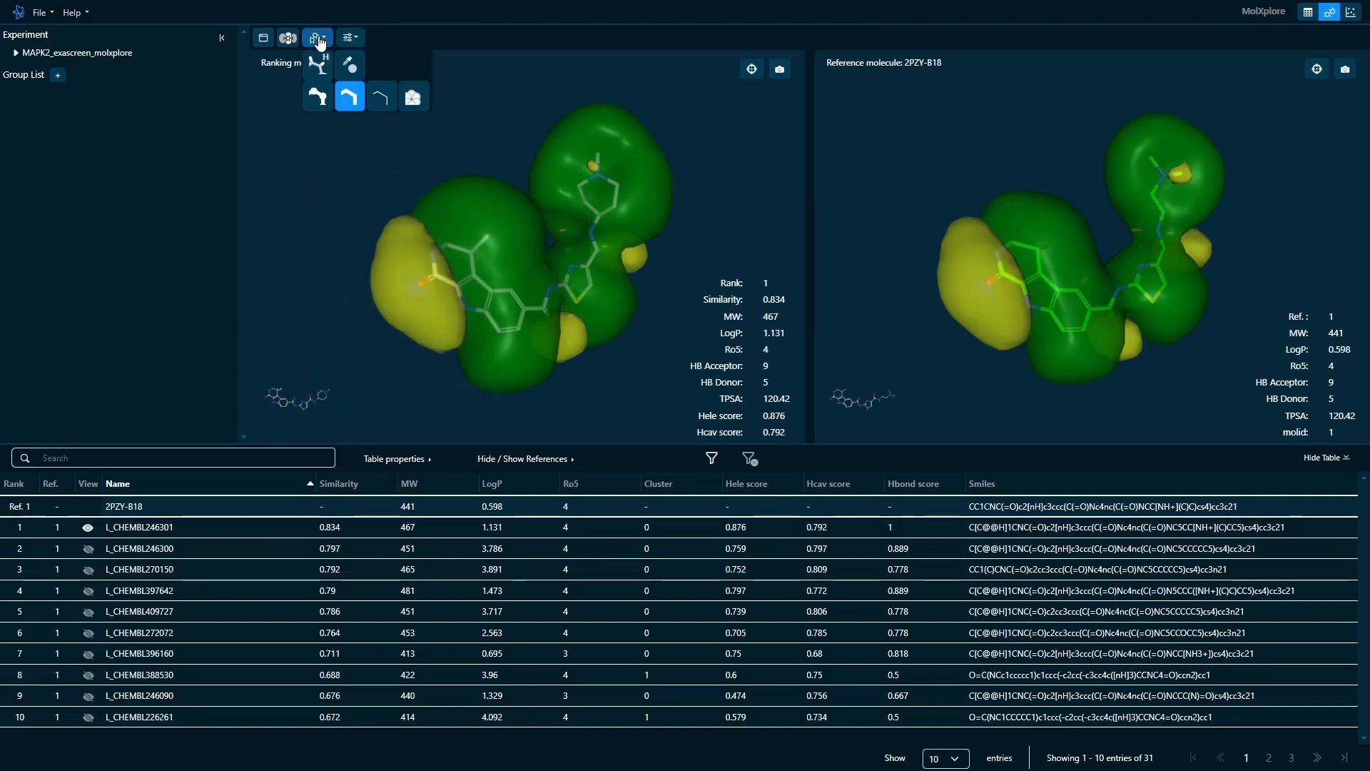
click(328, 99)
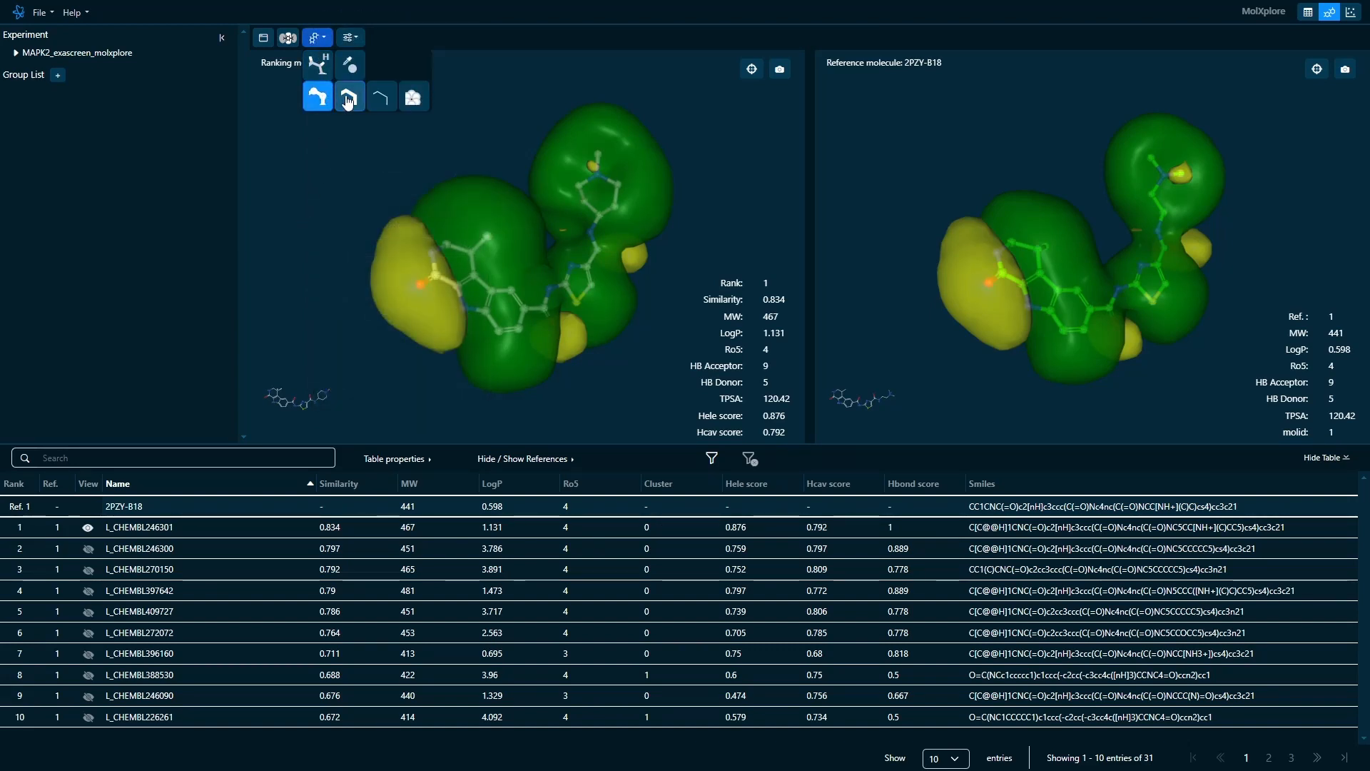
click(382, 97)
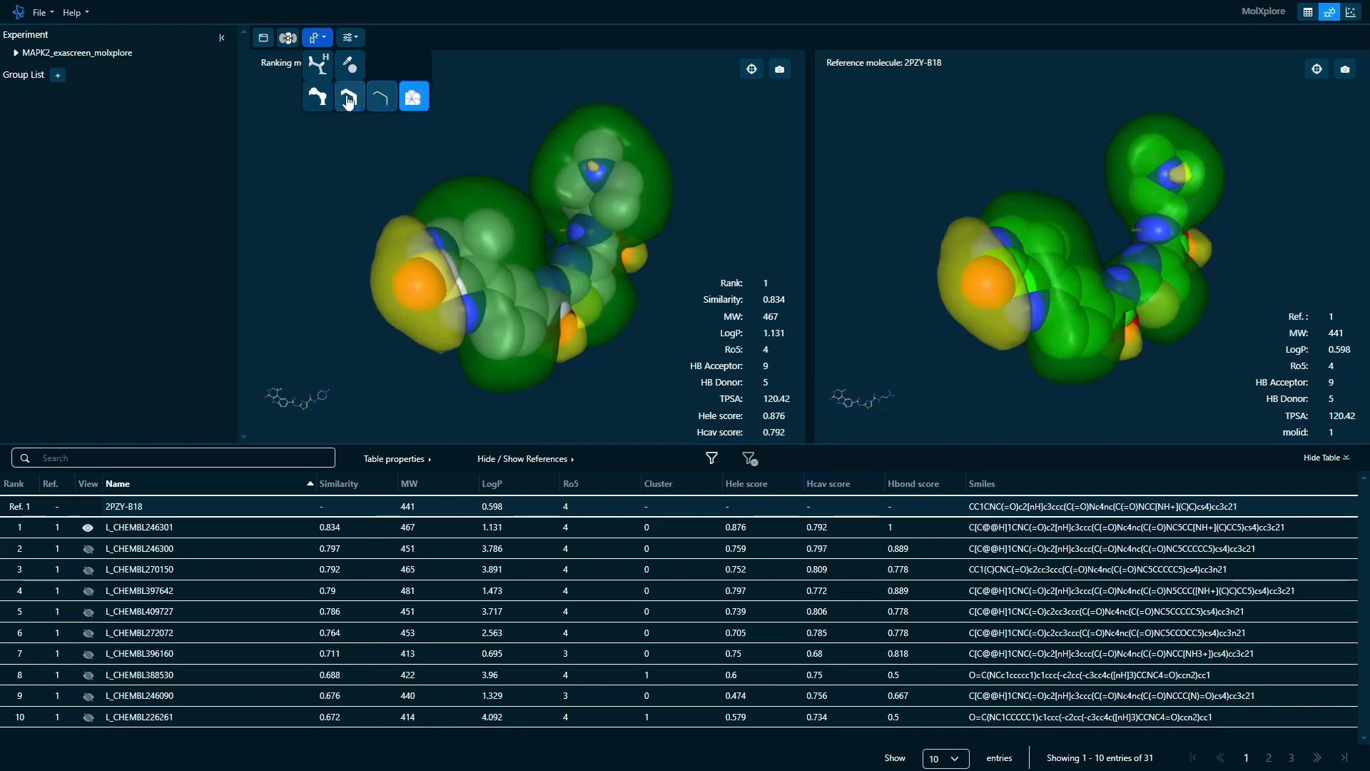
click(318, 97)
- Show the hydrogen atoms on both molecules and hide them again
click(323, 73)
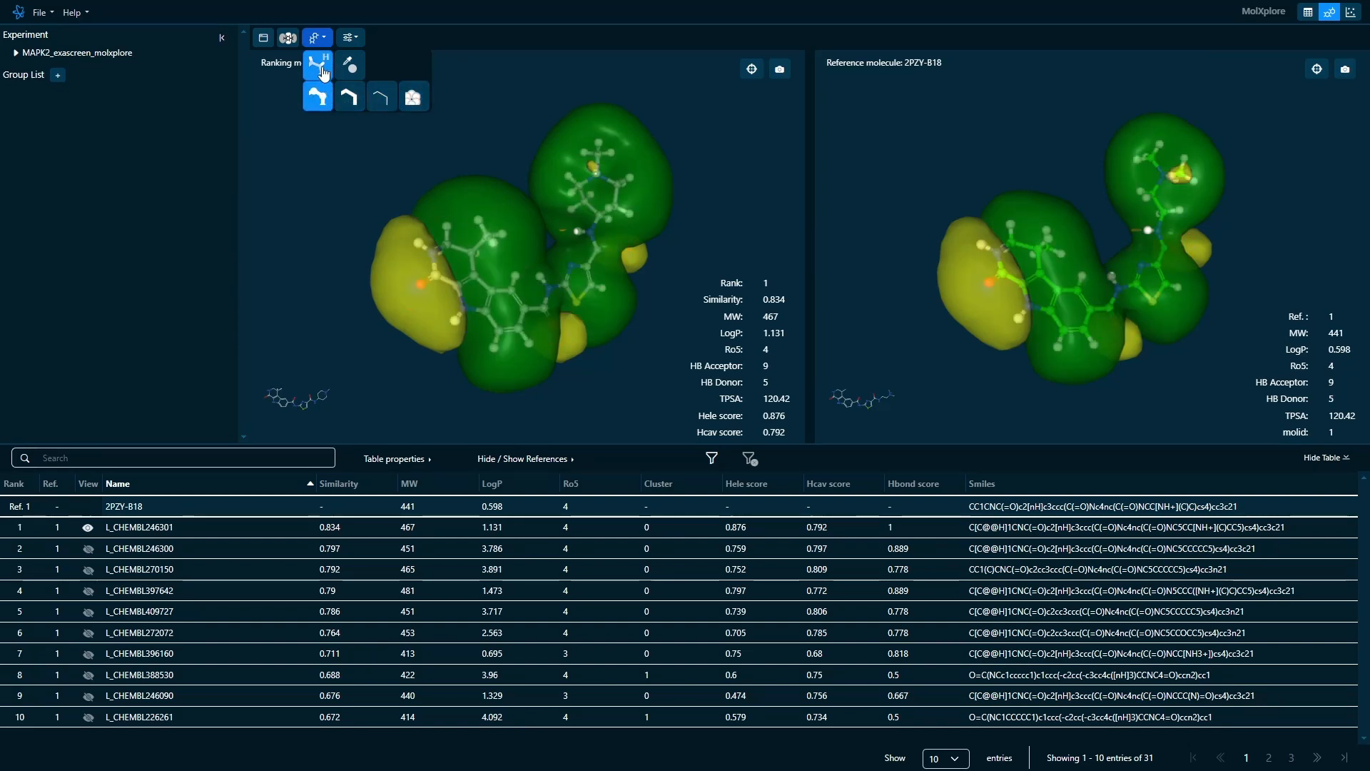
click(322, 73)
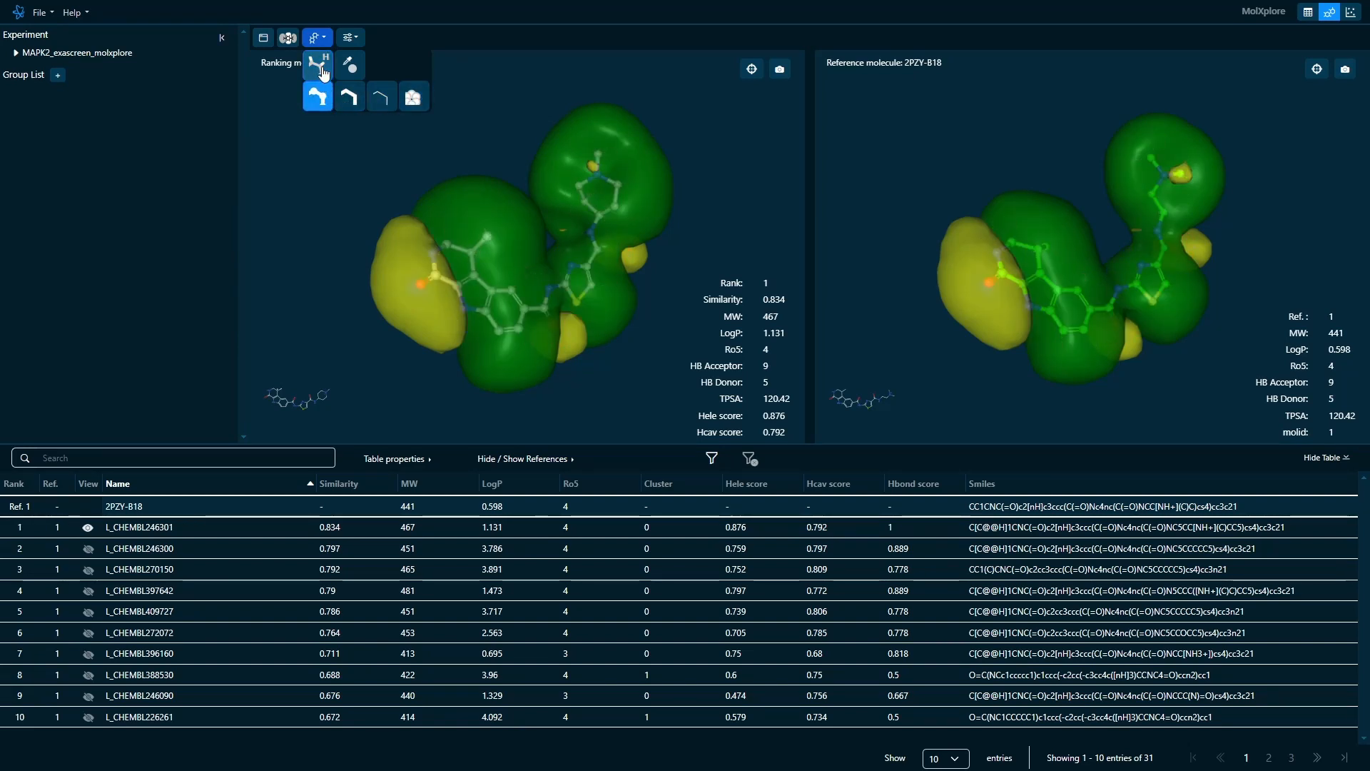
click(327, 134)
- Switch the 2D molecule drawings off and on, and do the same for the properties overlay
click(349, 39)
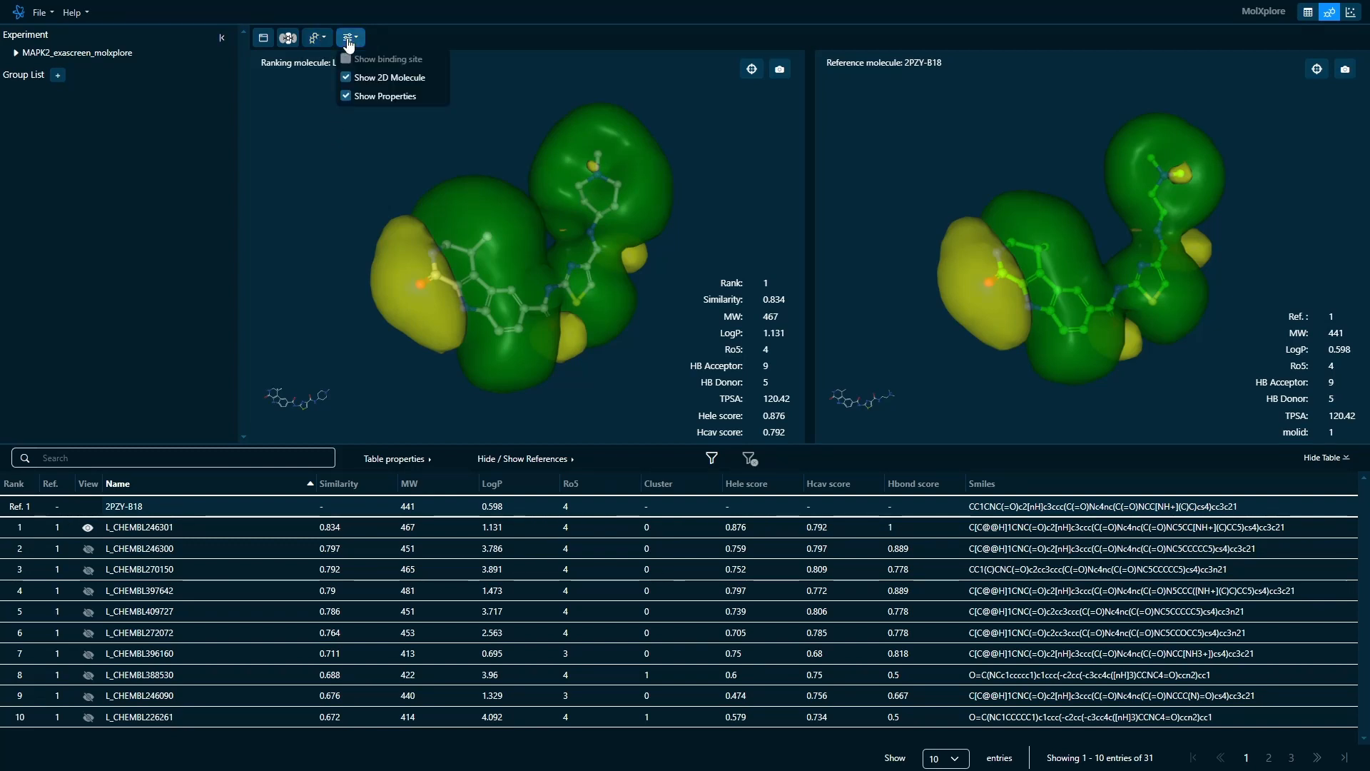
click(345, 78)
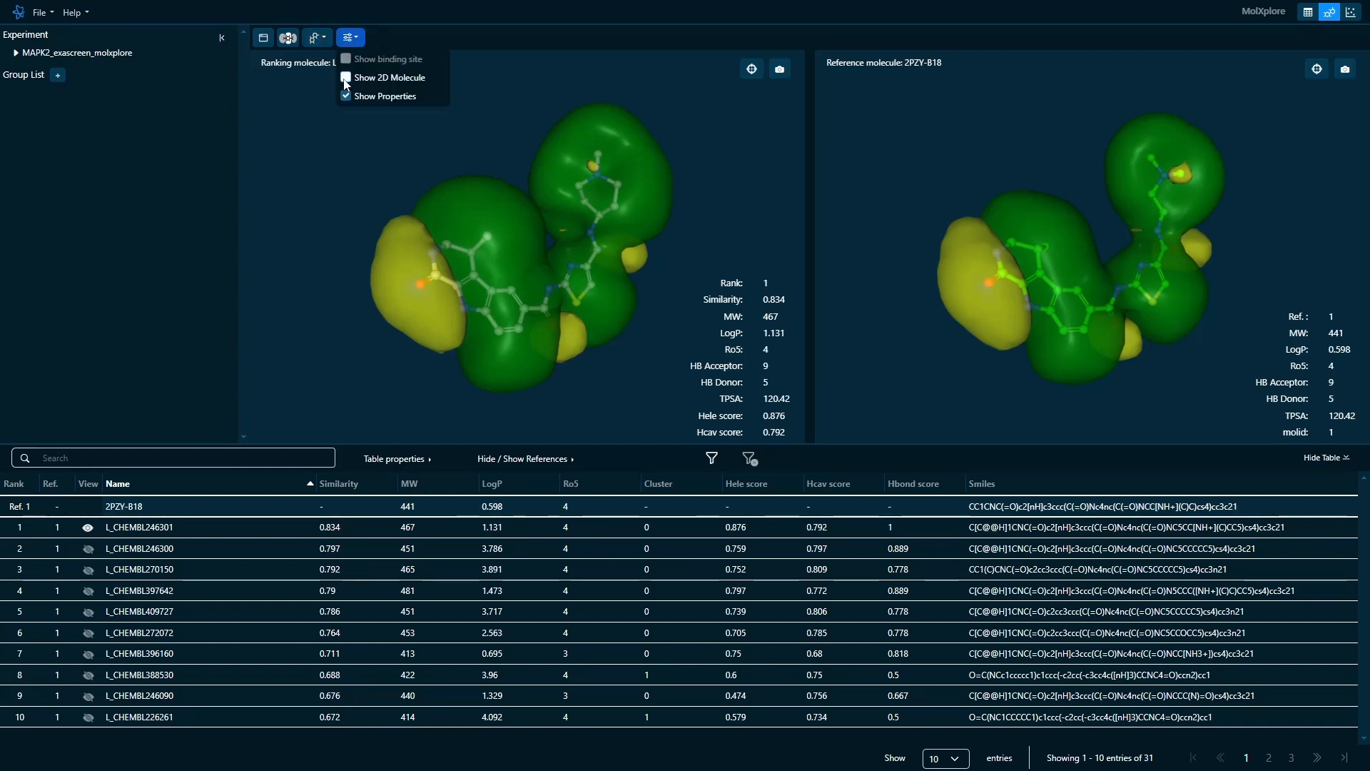
click(346, 78)
click(346, 96)
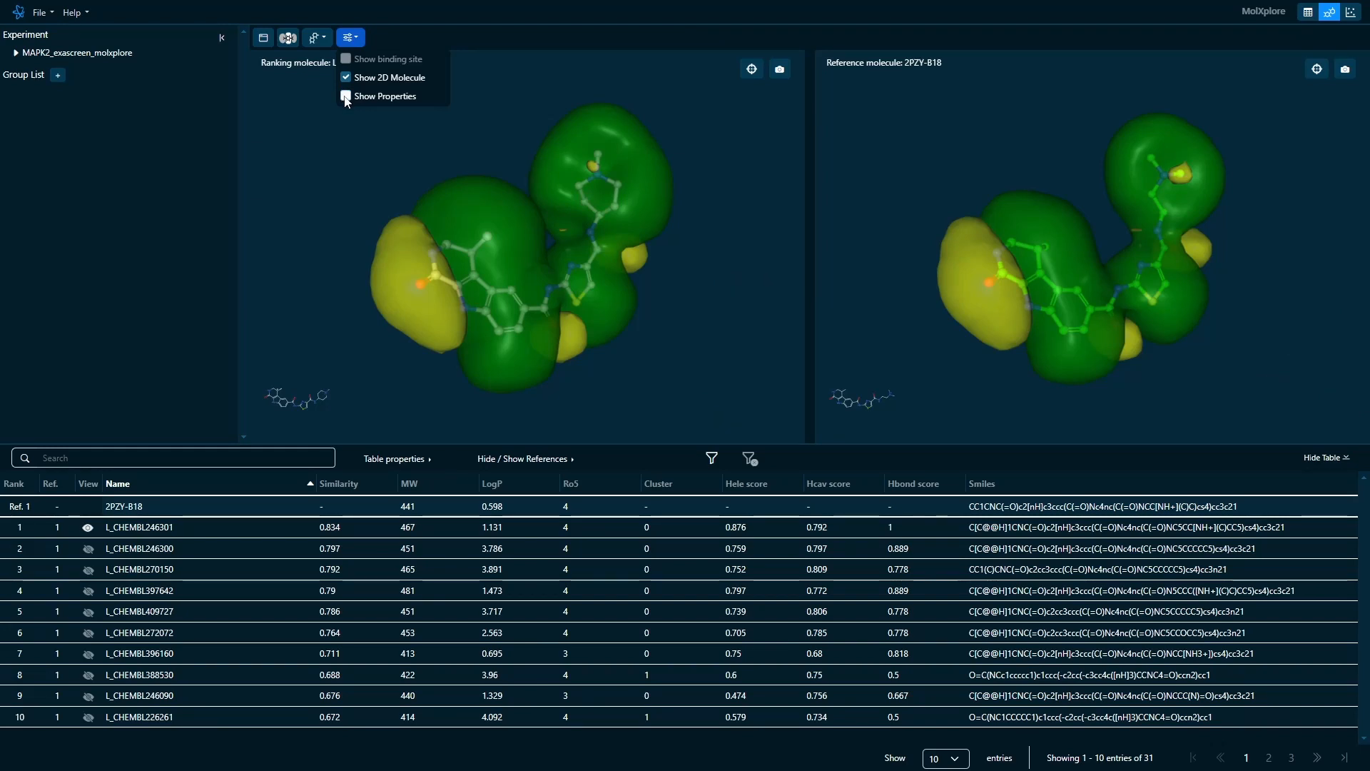
click(346, 97)
click(322, 172)
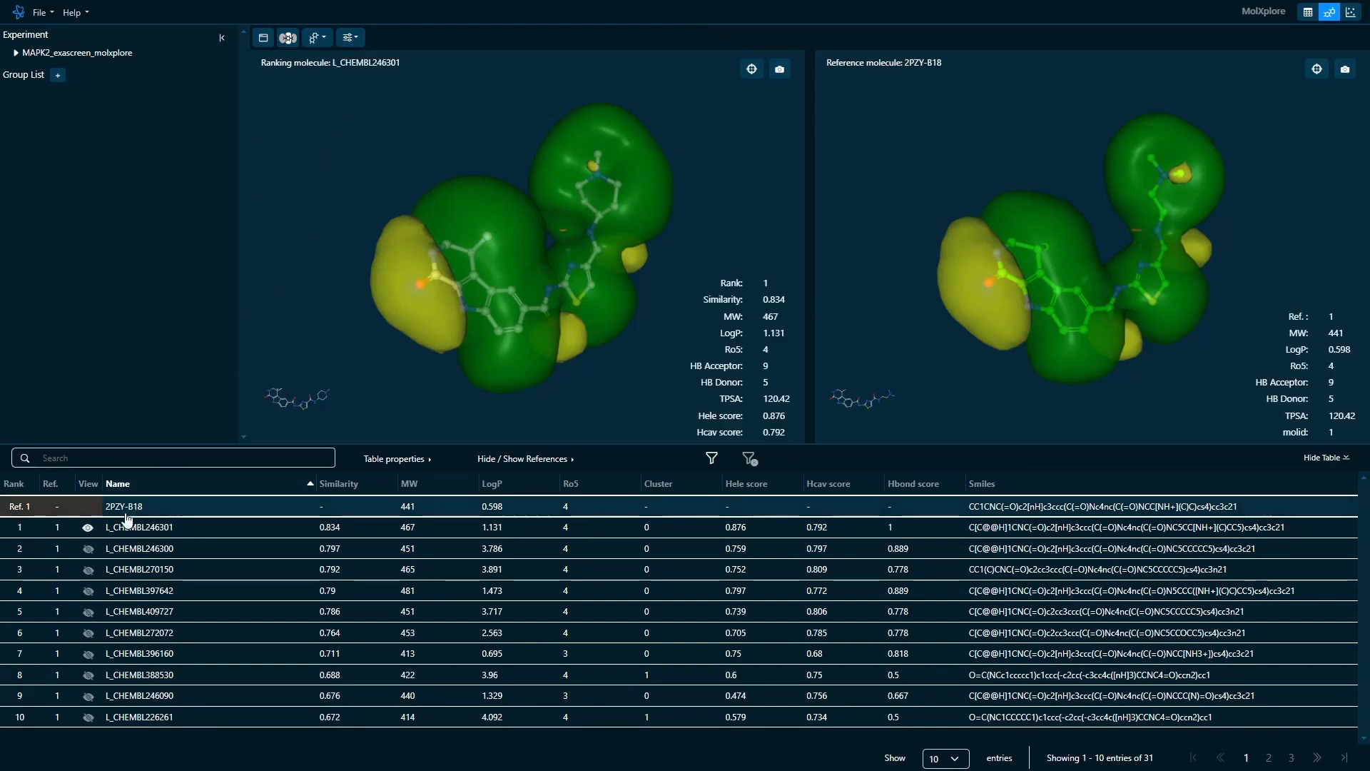
- View the molecules ranked 2 to 6 one after another beside the reference, ending with L_CHEMBL272072
click(88, 549)
click(87, 569)
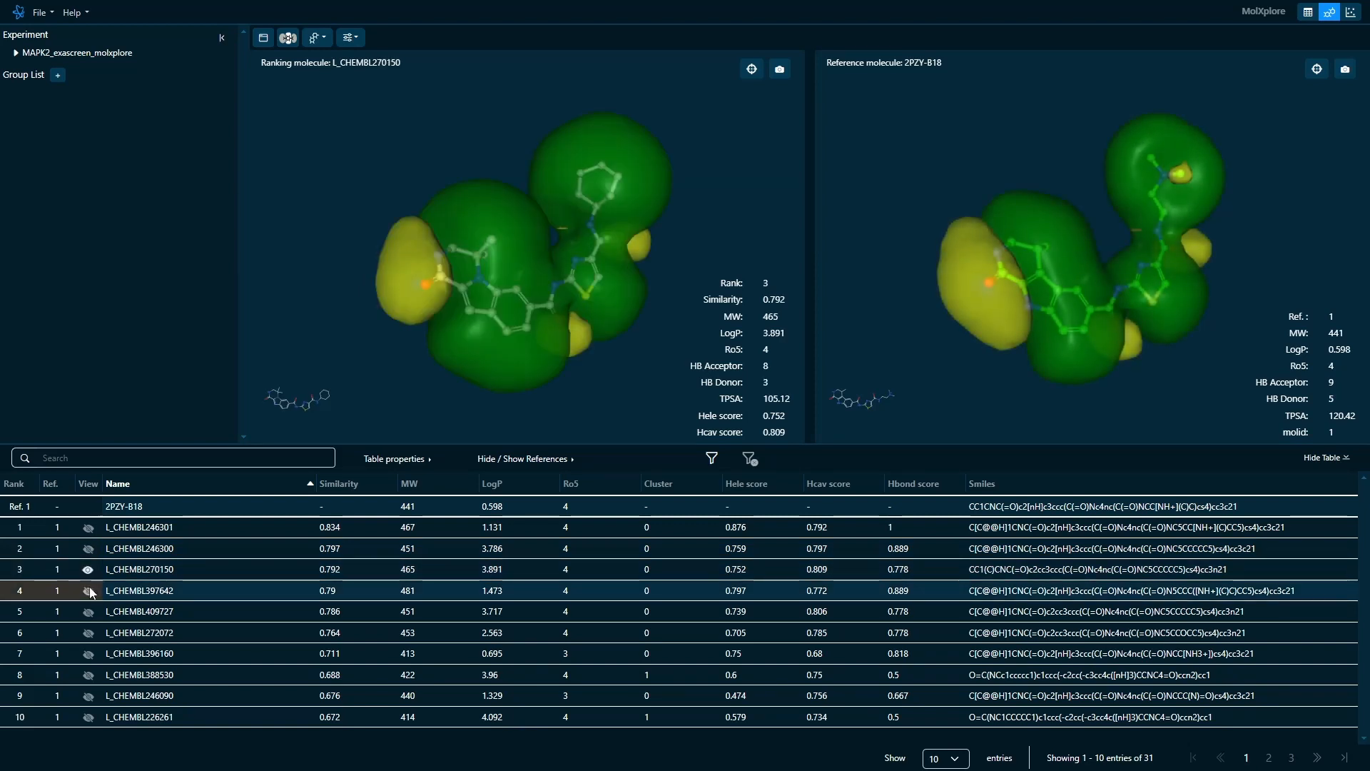
click(88, 590)
click(89, 611)
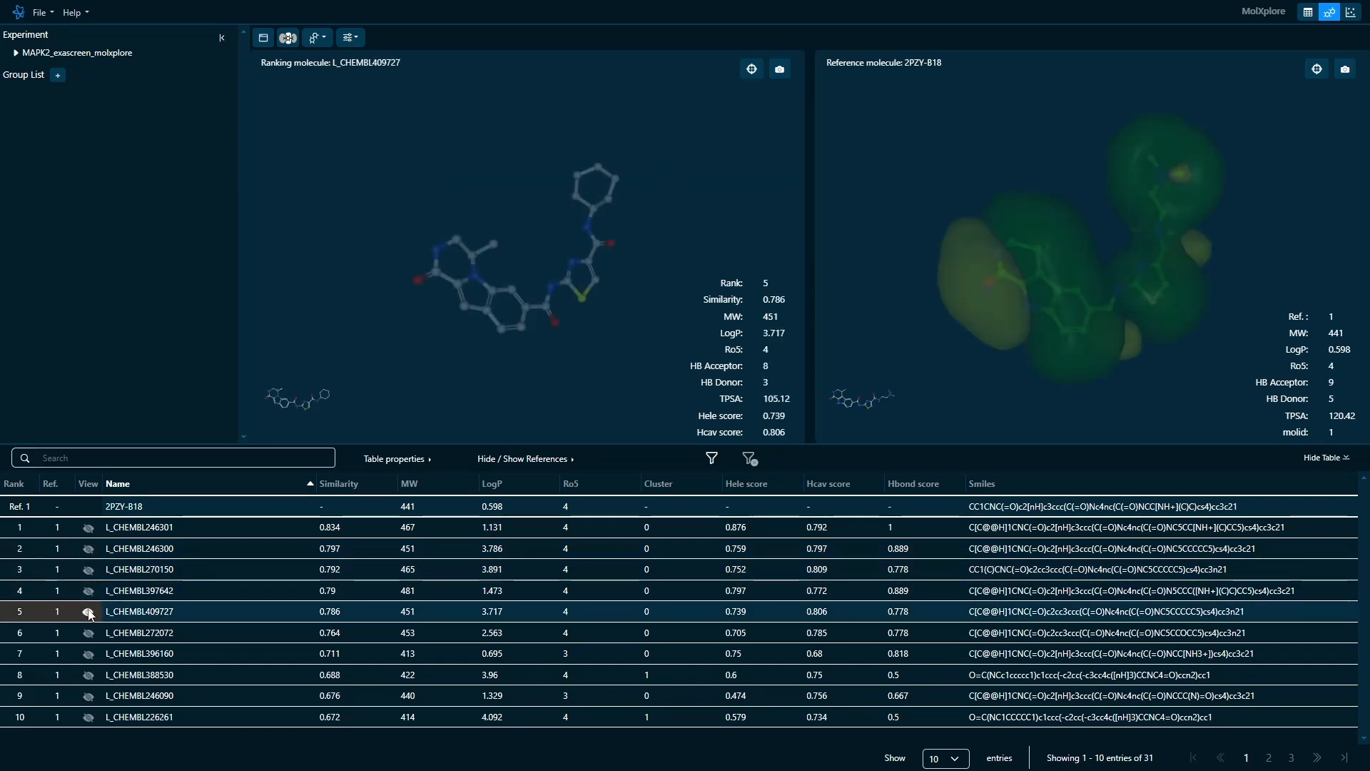
click(89, 633)
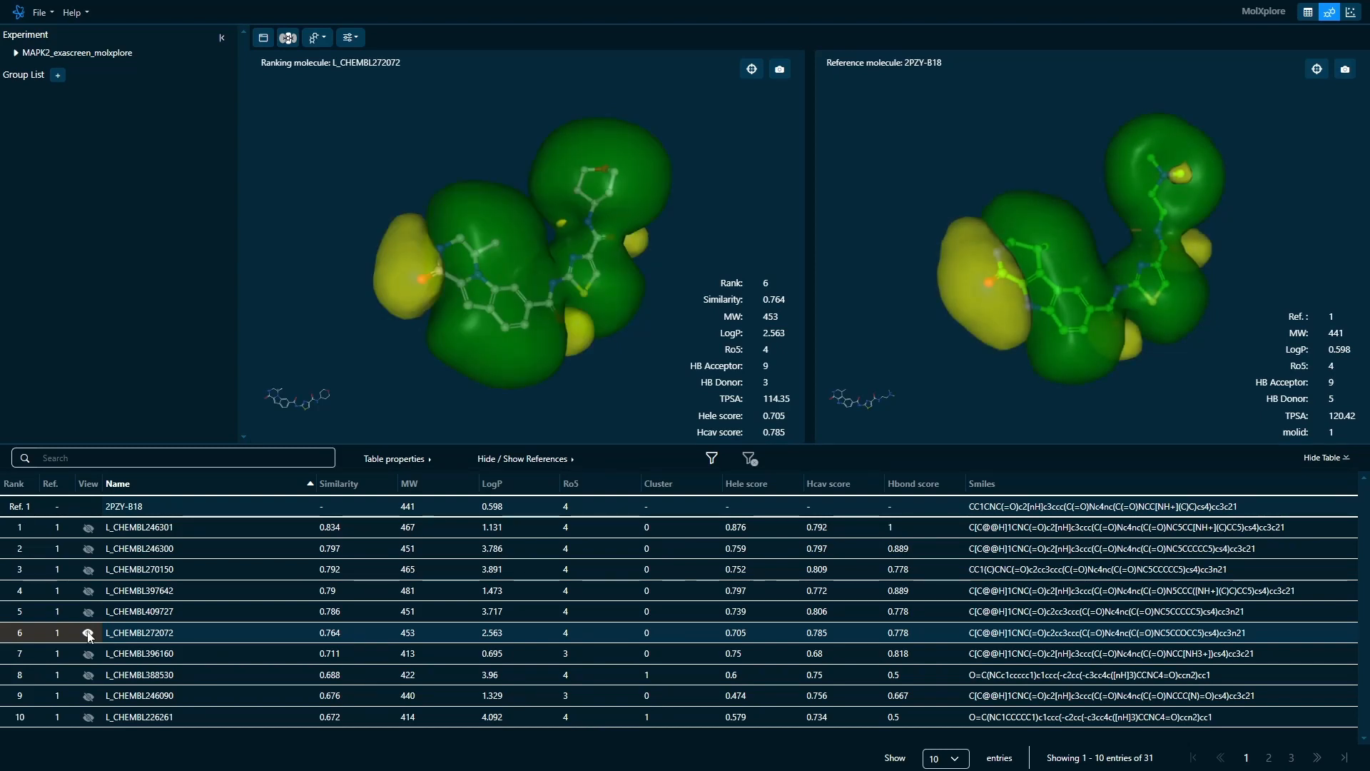
- Sort the molecule table by name, by similarity in both directions, and finally by ascending molecular weight
click(190, 485)
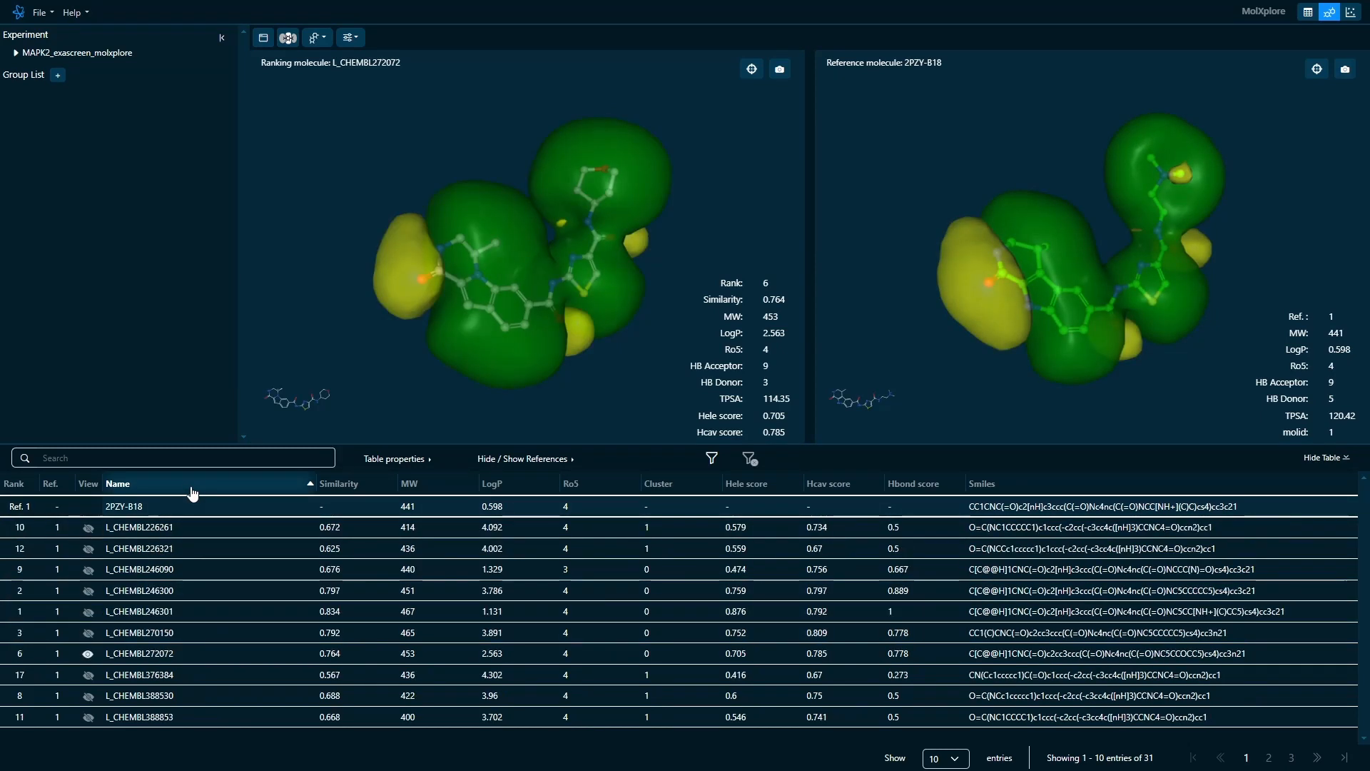
click(336, 484)
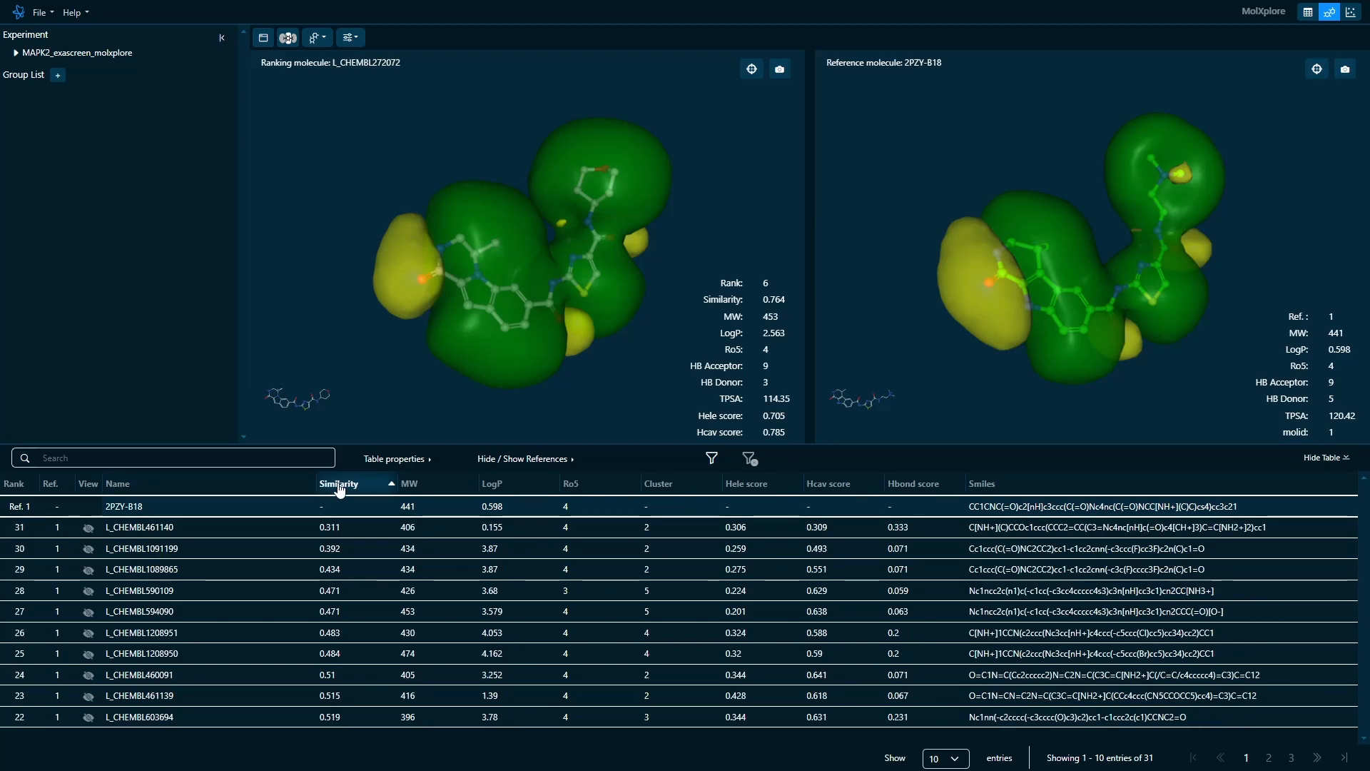
click(339, 486)
click(418, 488)
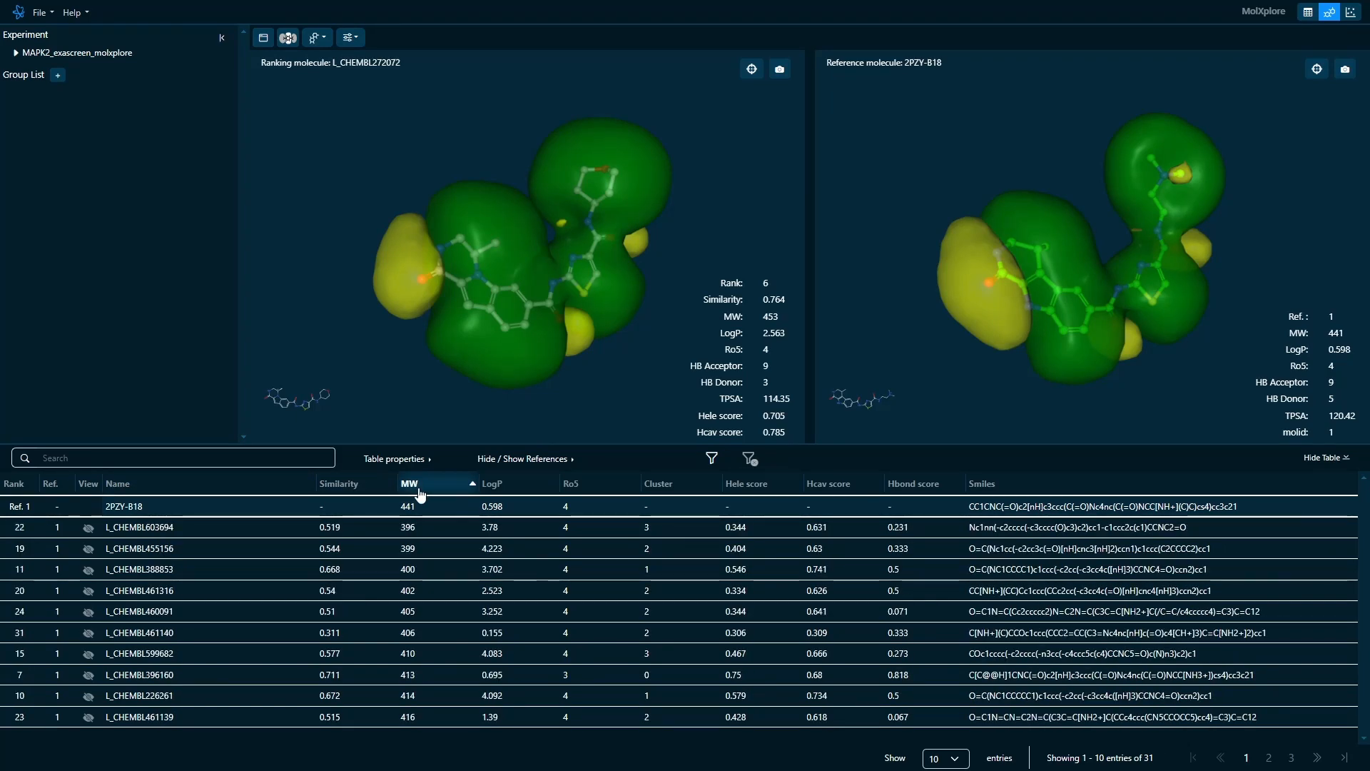
- Hide the Smiles, Hbond, Hcav and Hele score columns in the table and show Hydrogen Bond Acceptor and Hydrogen Bond Donor
click(416, 461)
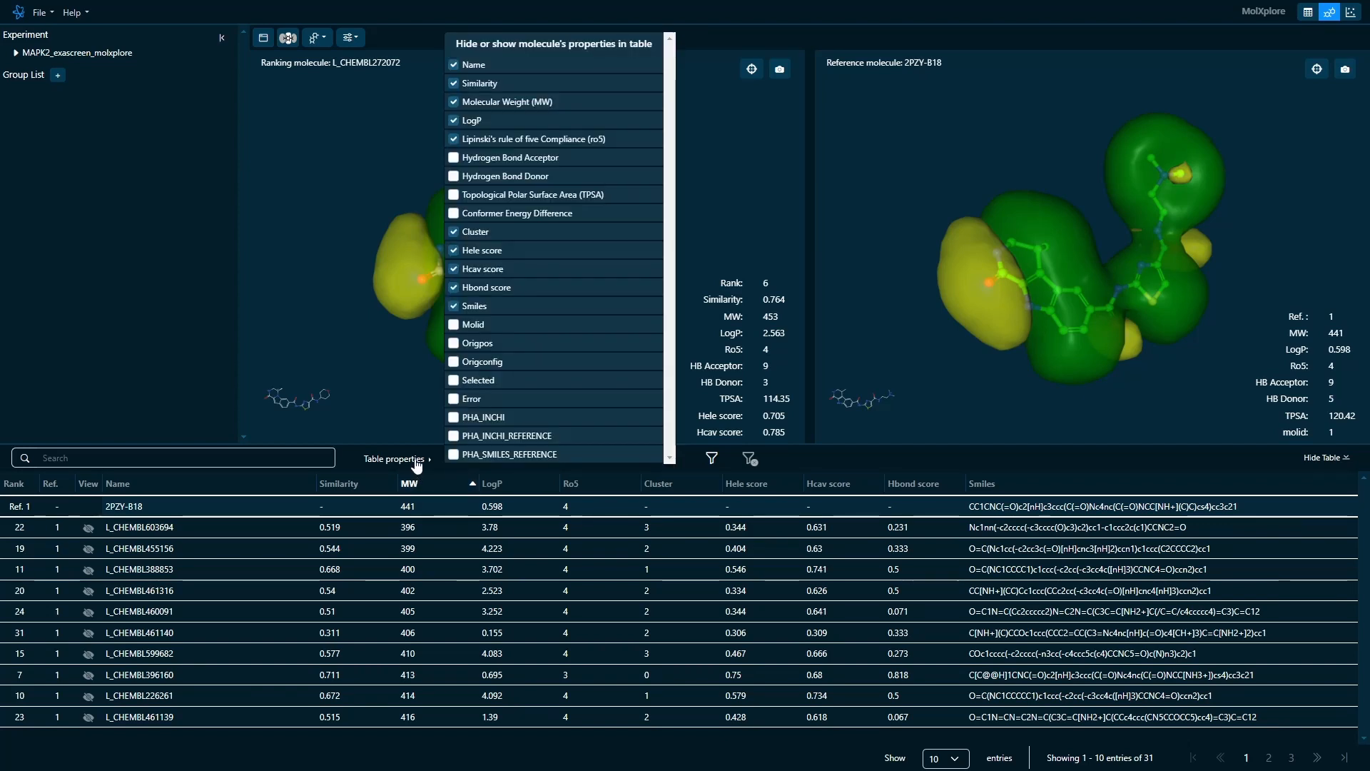
click(454, 309)
click(456, 288)
click(454, 270)
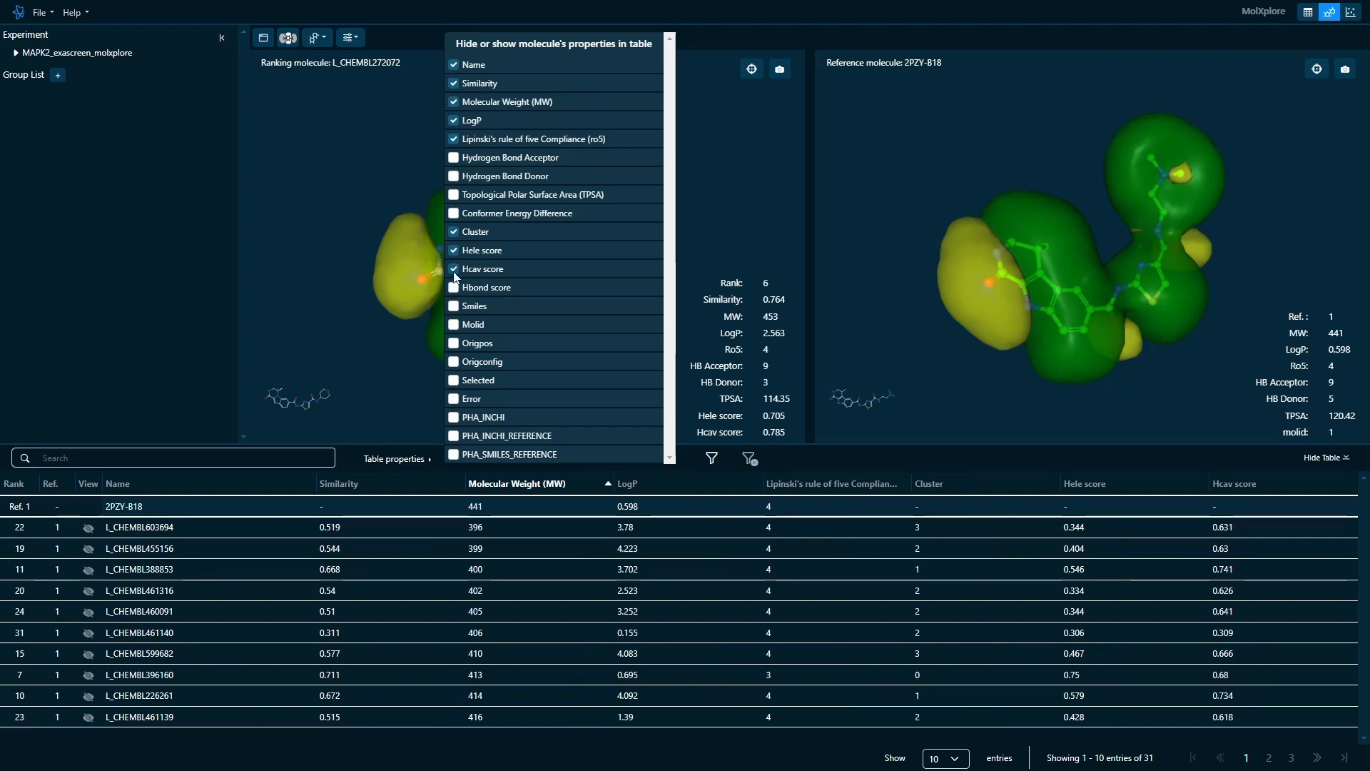
click(454, 251)
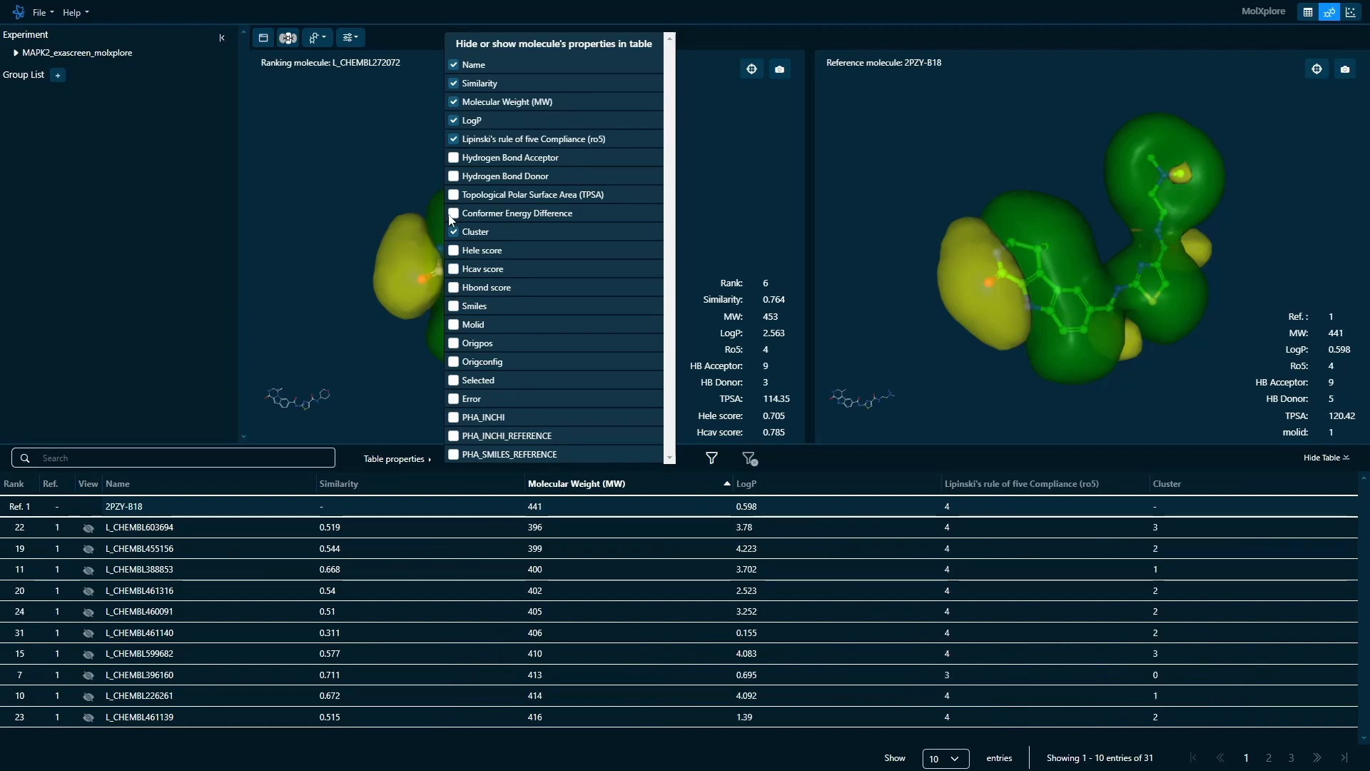
click(453, 158)
click(455, 177)
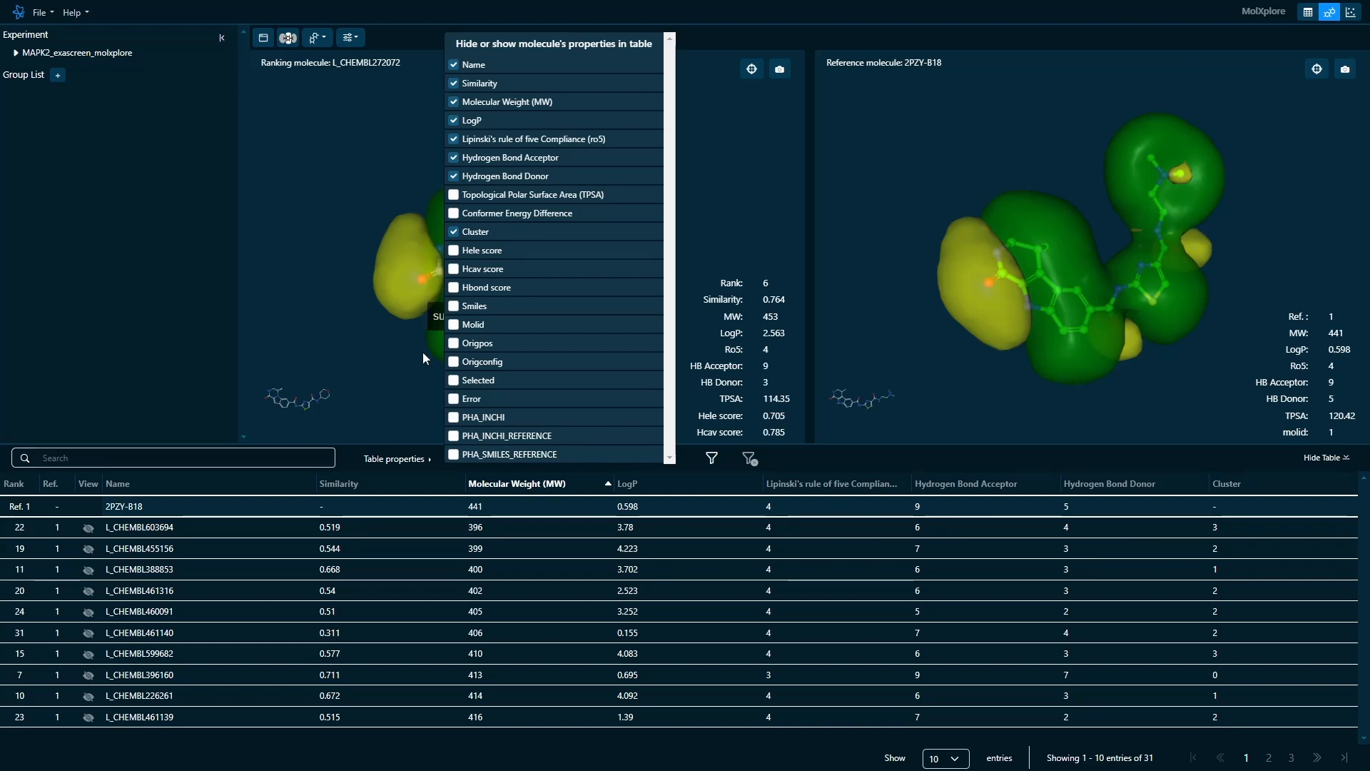
- Hide the reference molecule 2PZY-B18 in the results table and show it again
click(418, 404)
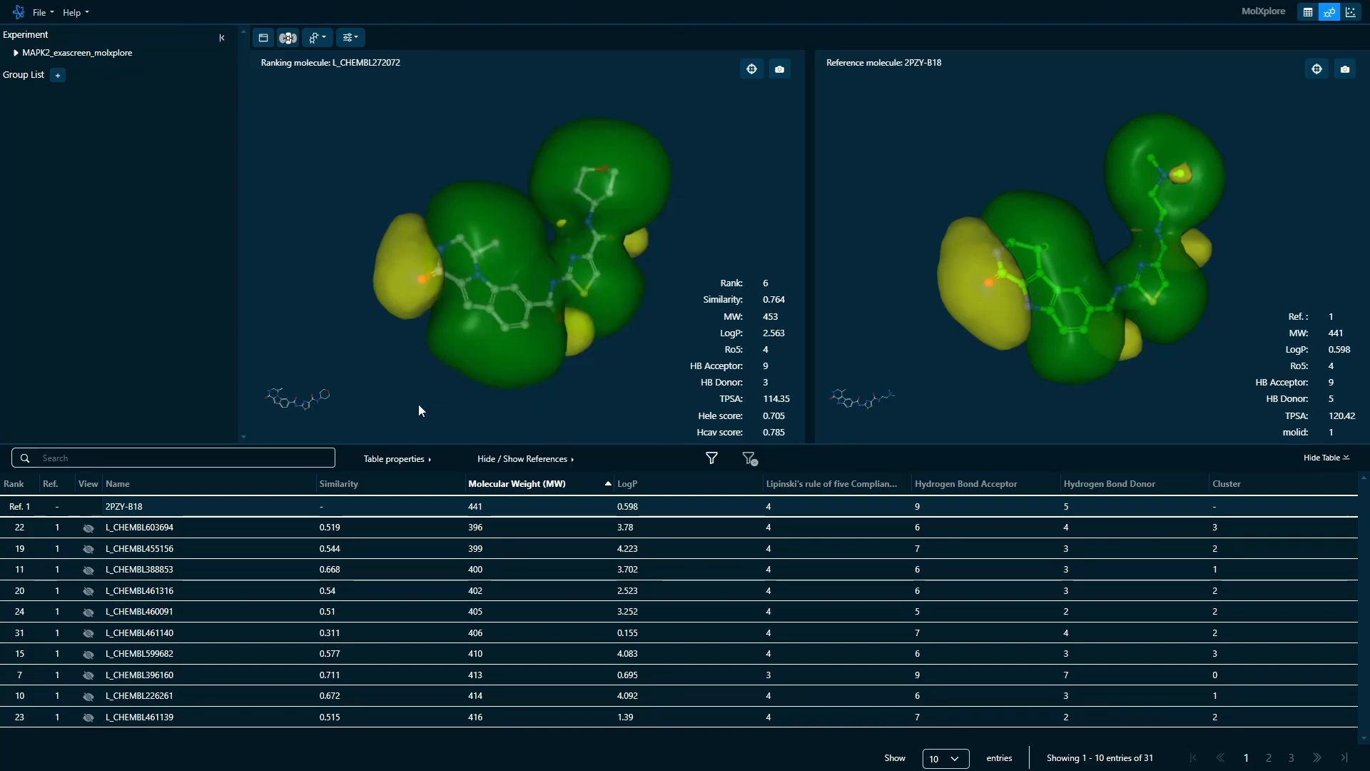
click(504, 462)
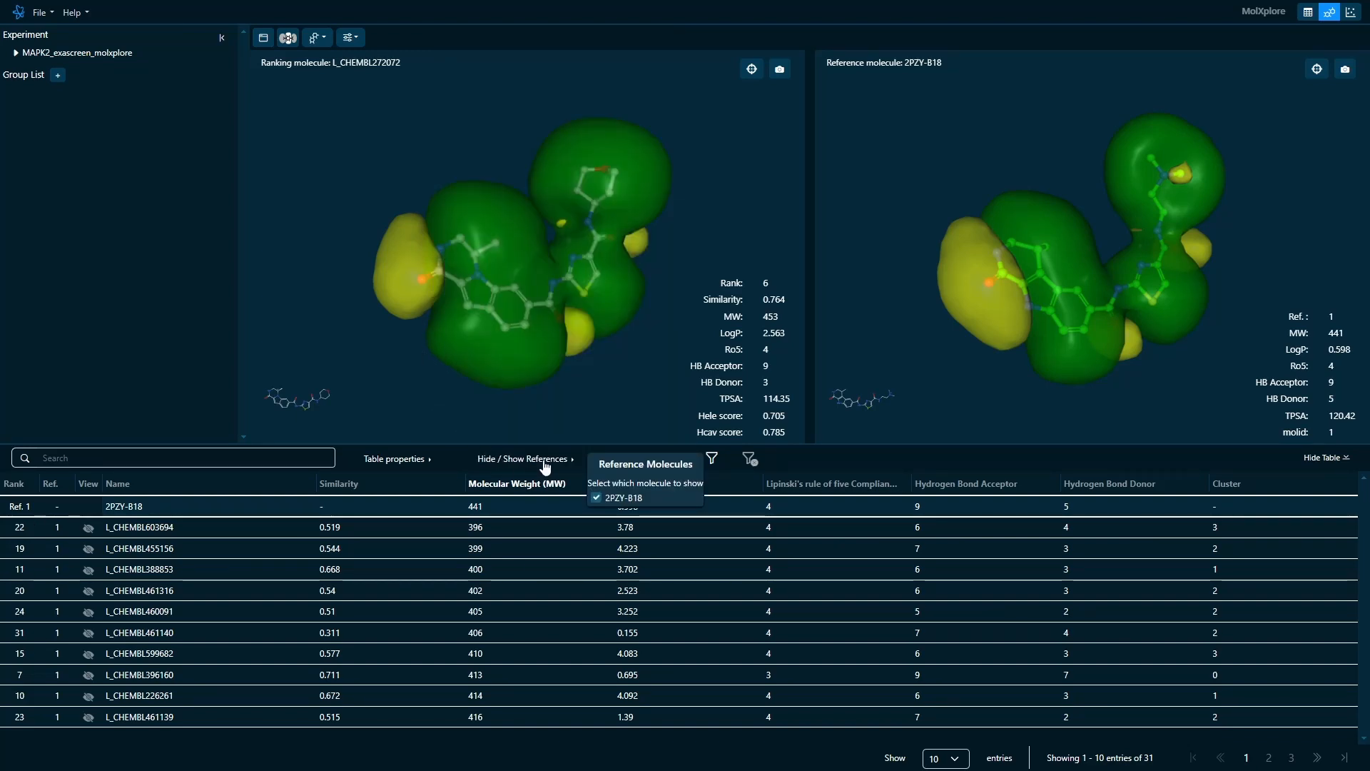
click(597, 499)
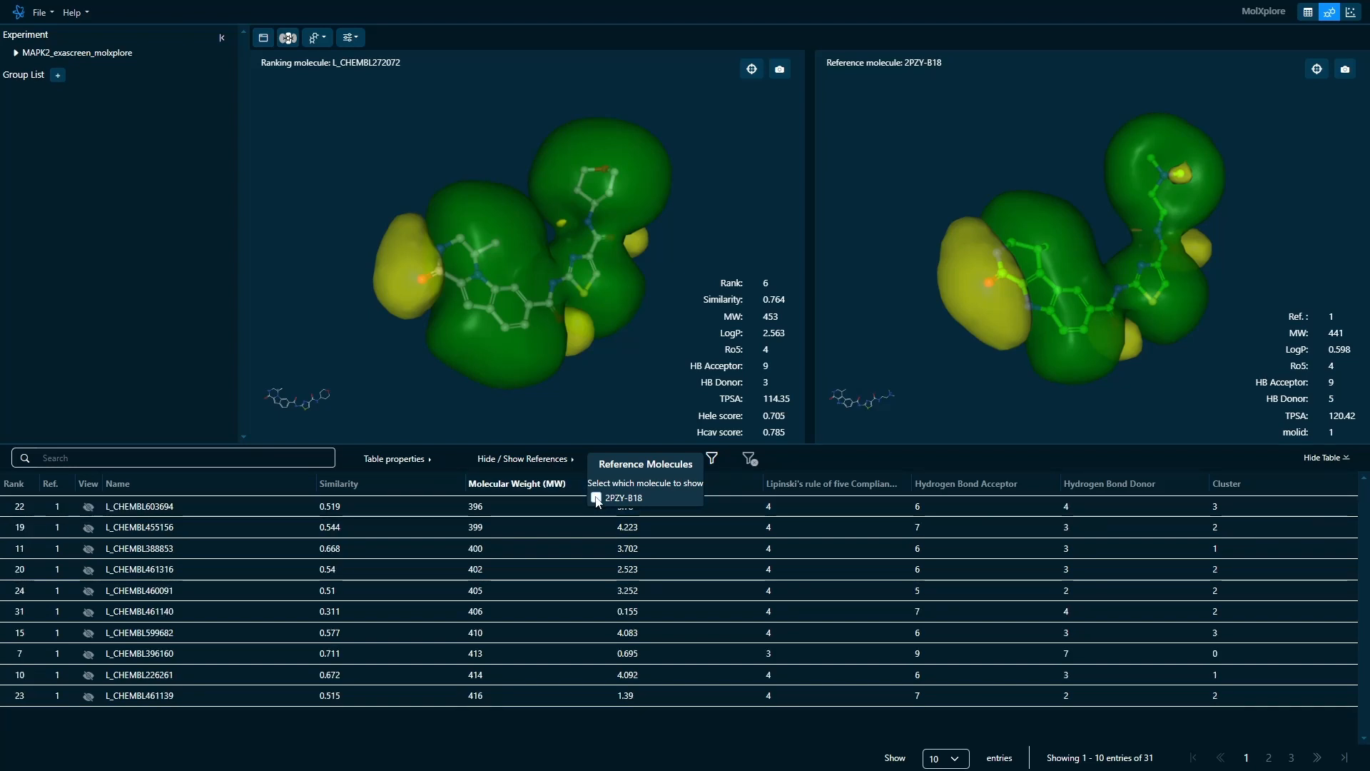
click(596, 499)
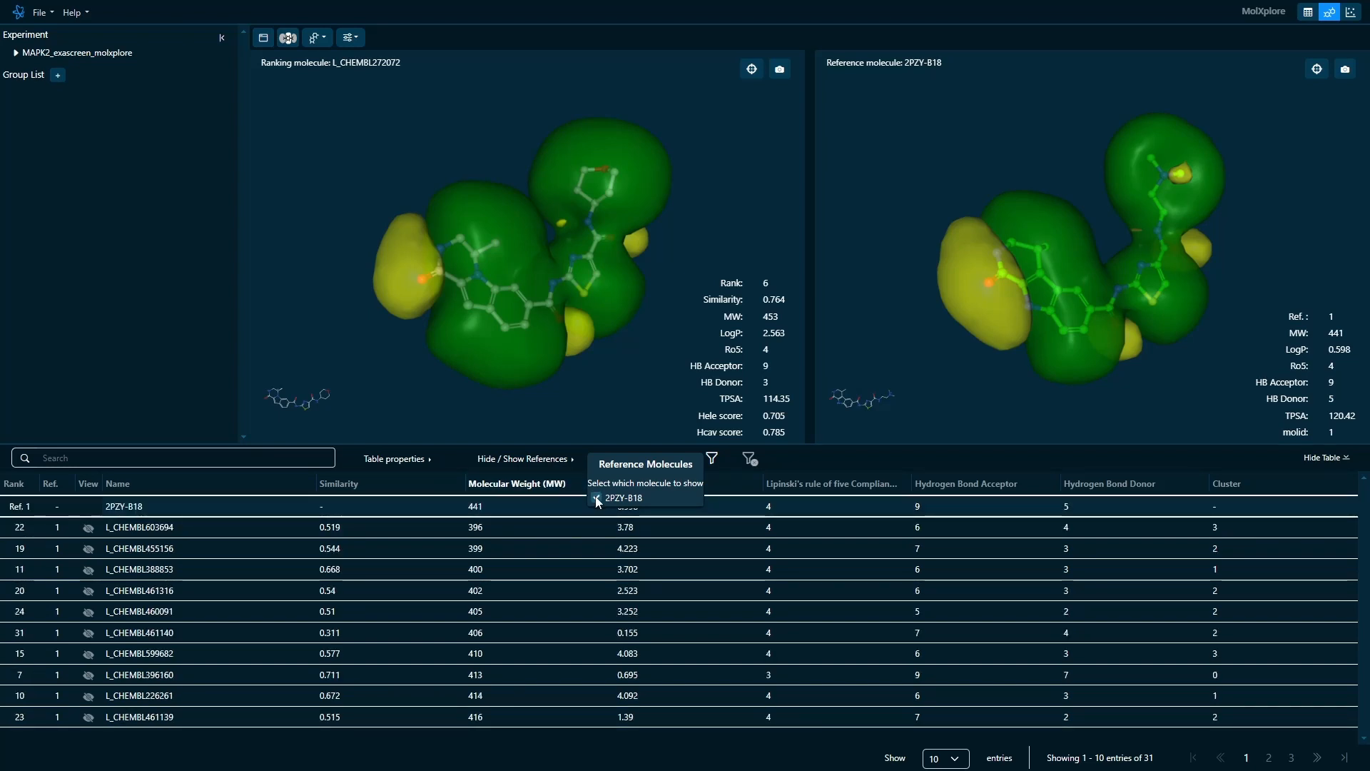
click(563, 463)
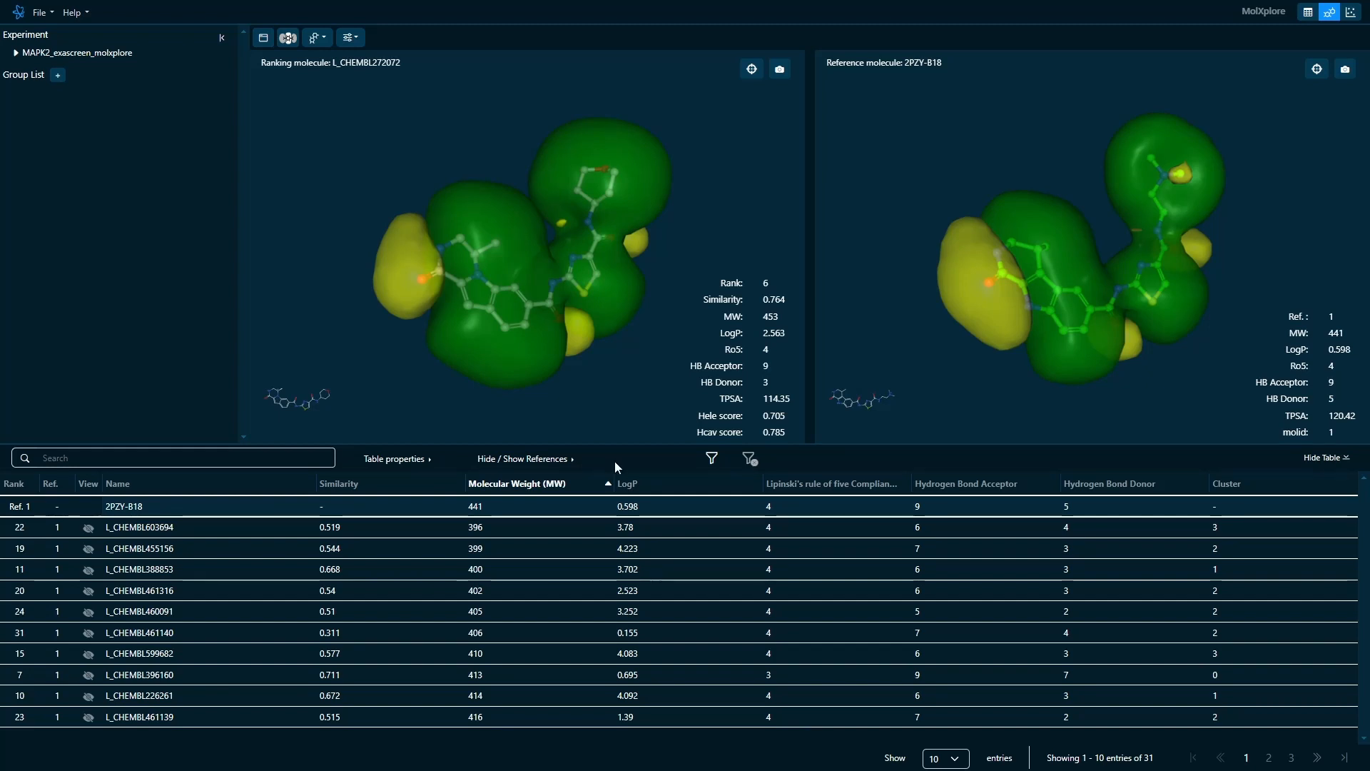
- Filter the results table to molecules with a molecular weight (mw) from 100 to 500
click(712, 462)
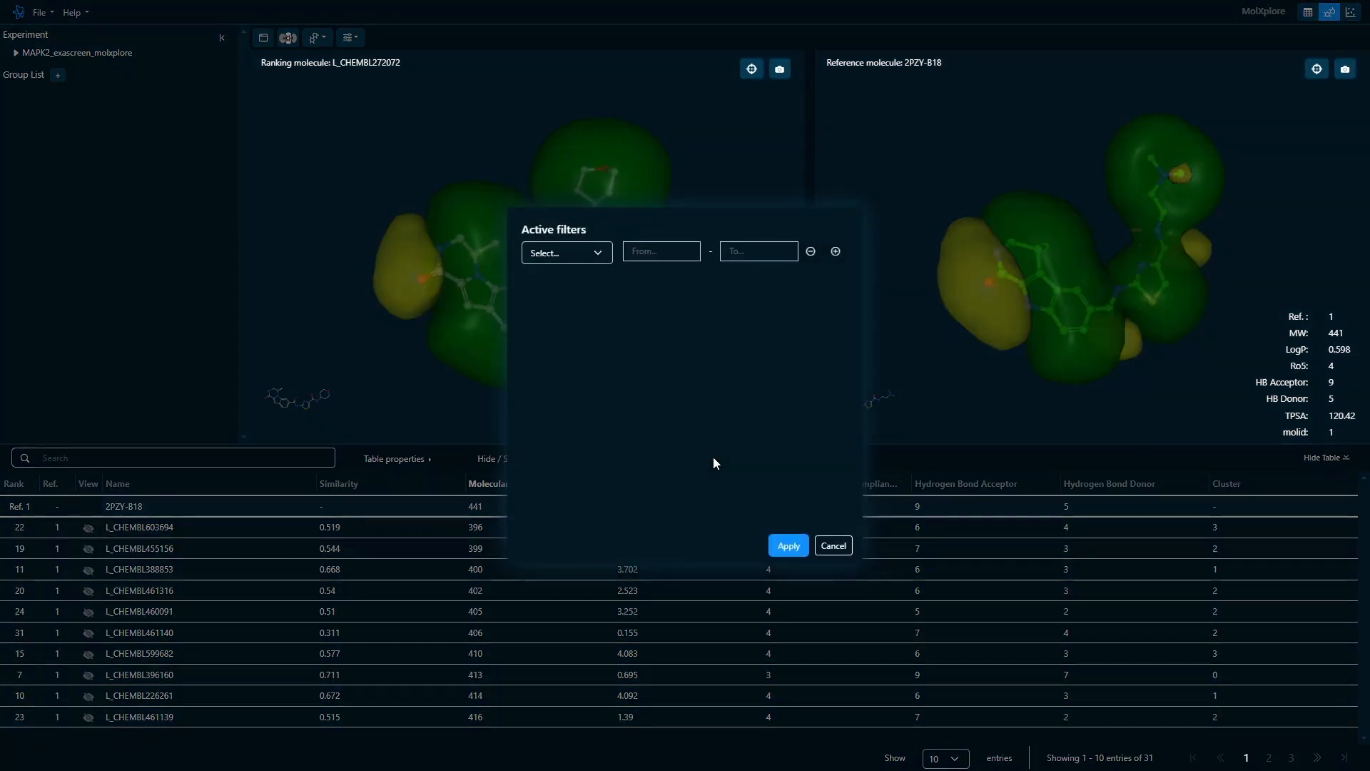
click(605, 258)
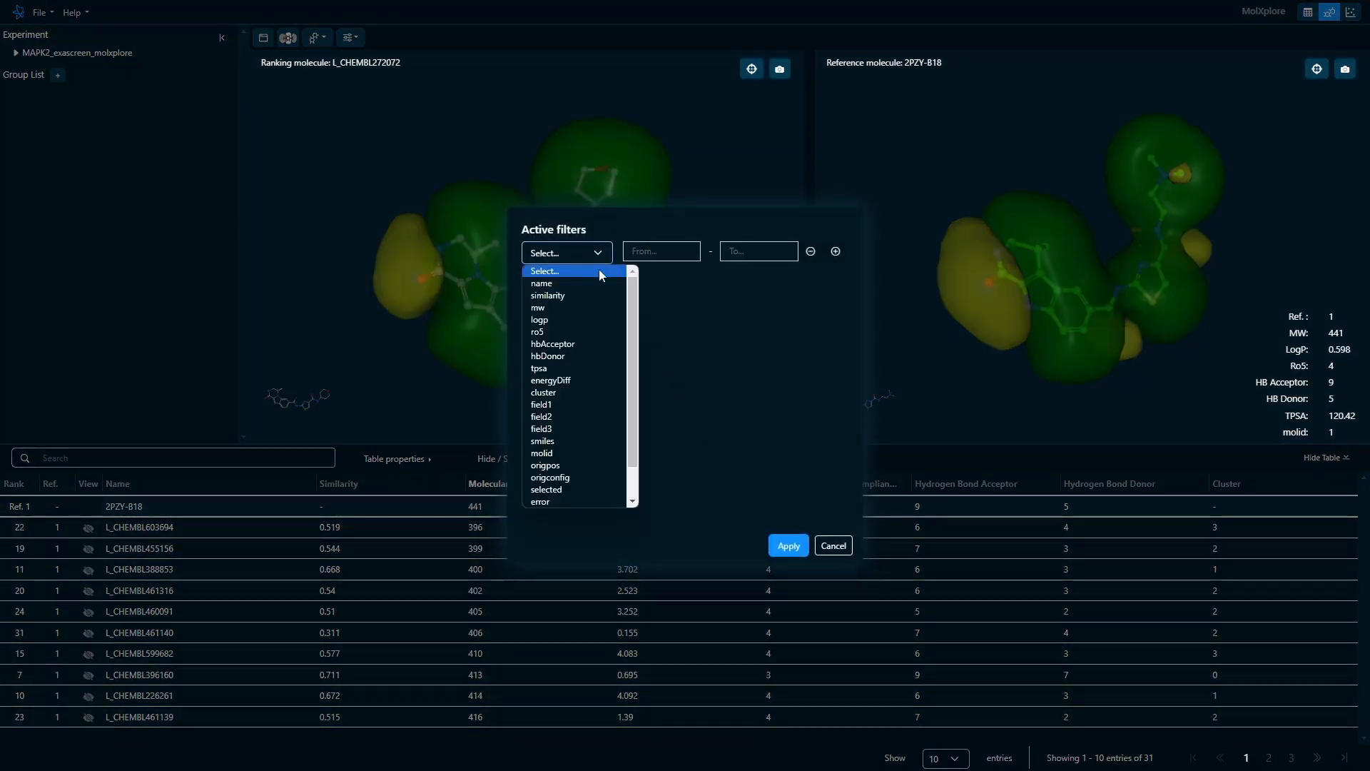
click(573, 308)
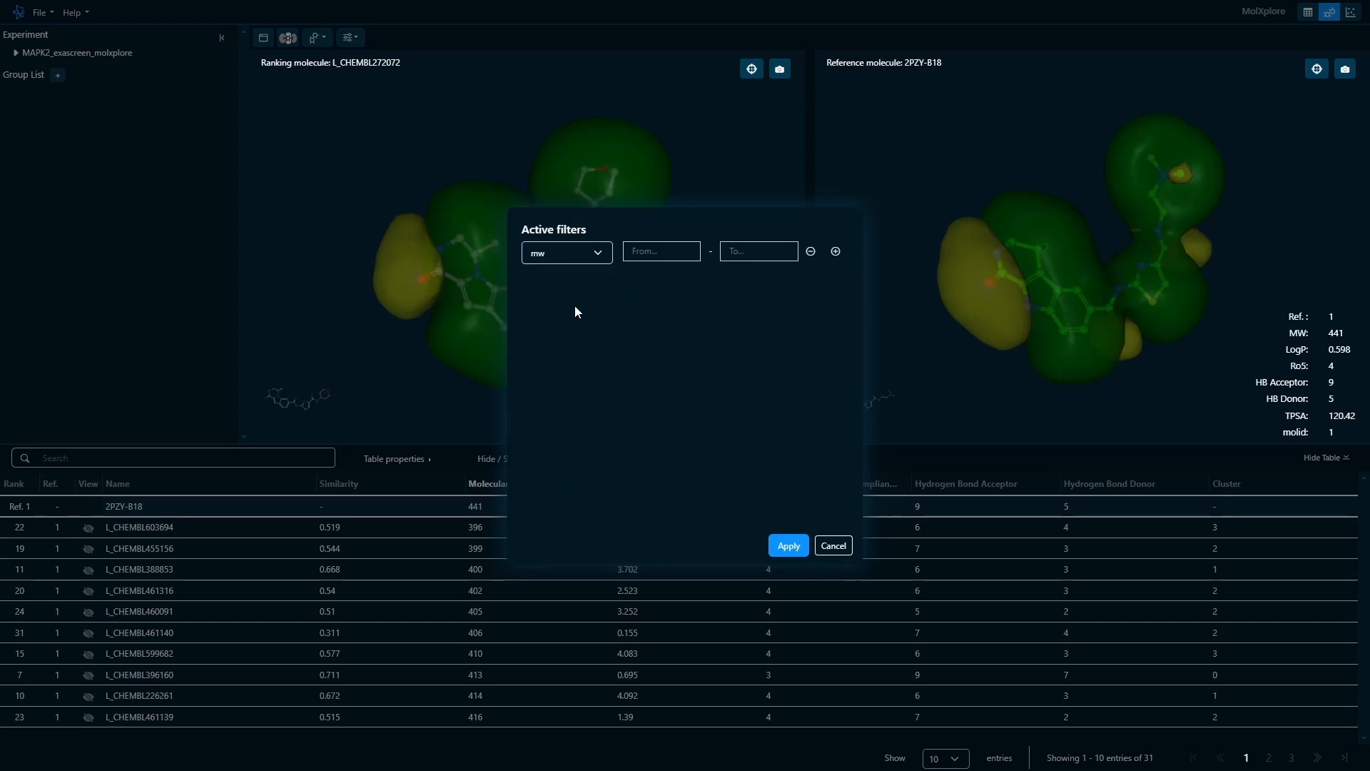
click(639, 255)
text(100)
key(Tab)
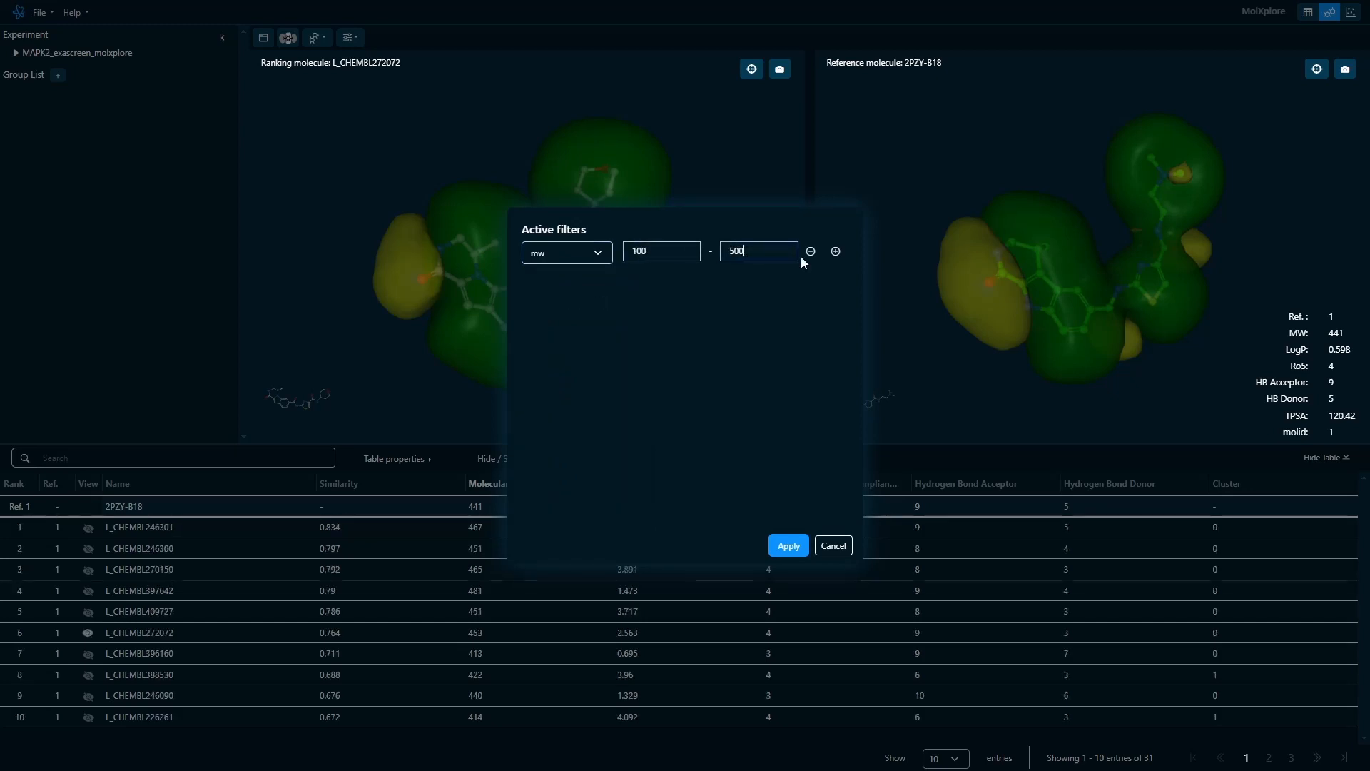
- Add a second filter limiting logp to 0.5 to 3, and apply the filters
click(834, 251)
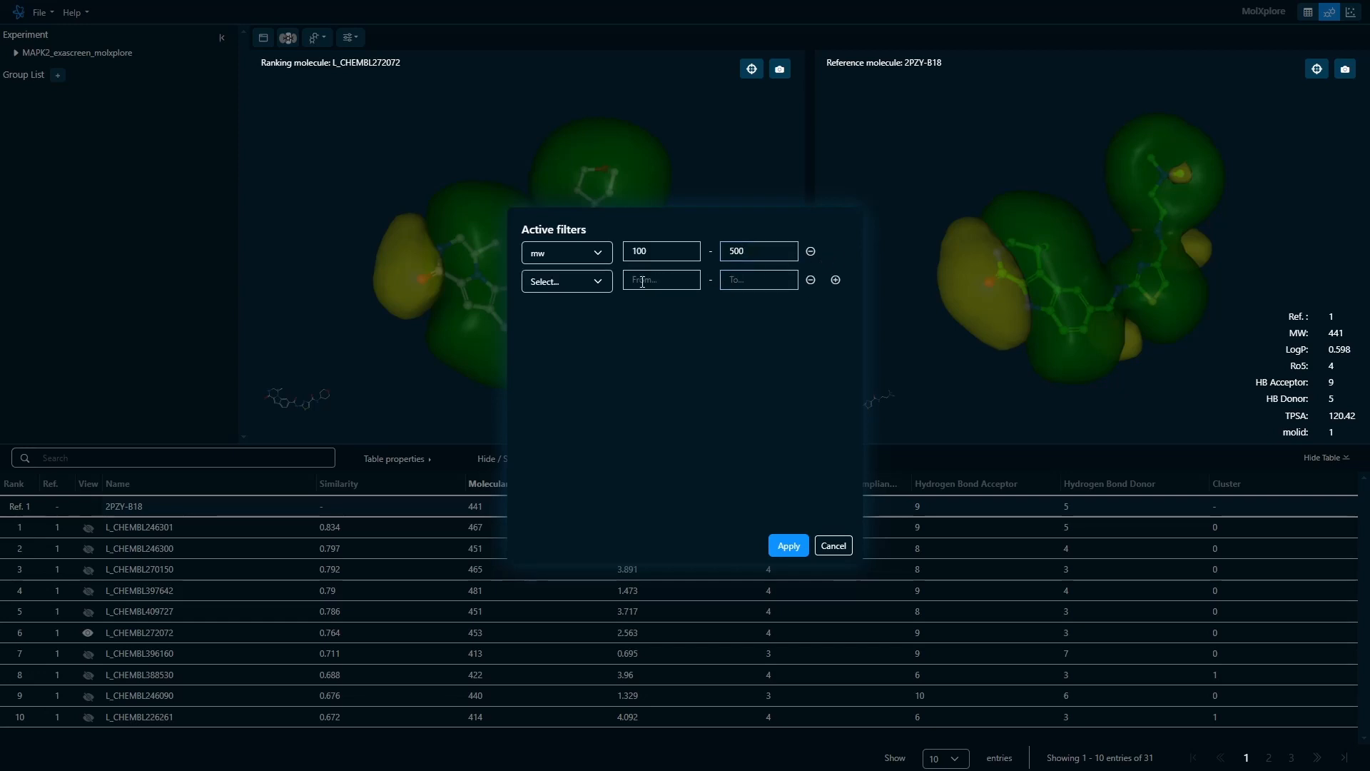
click(604, 284)
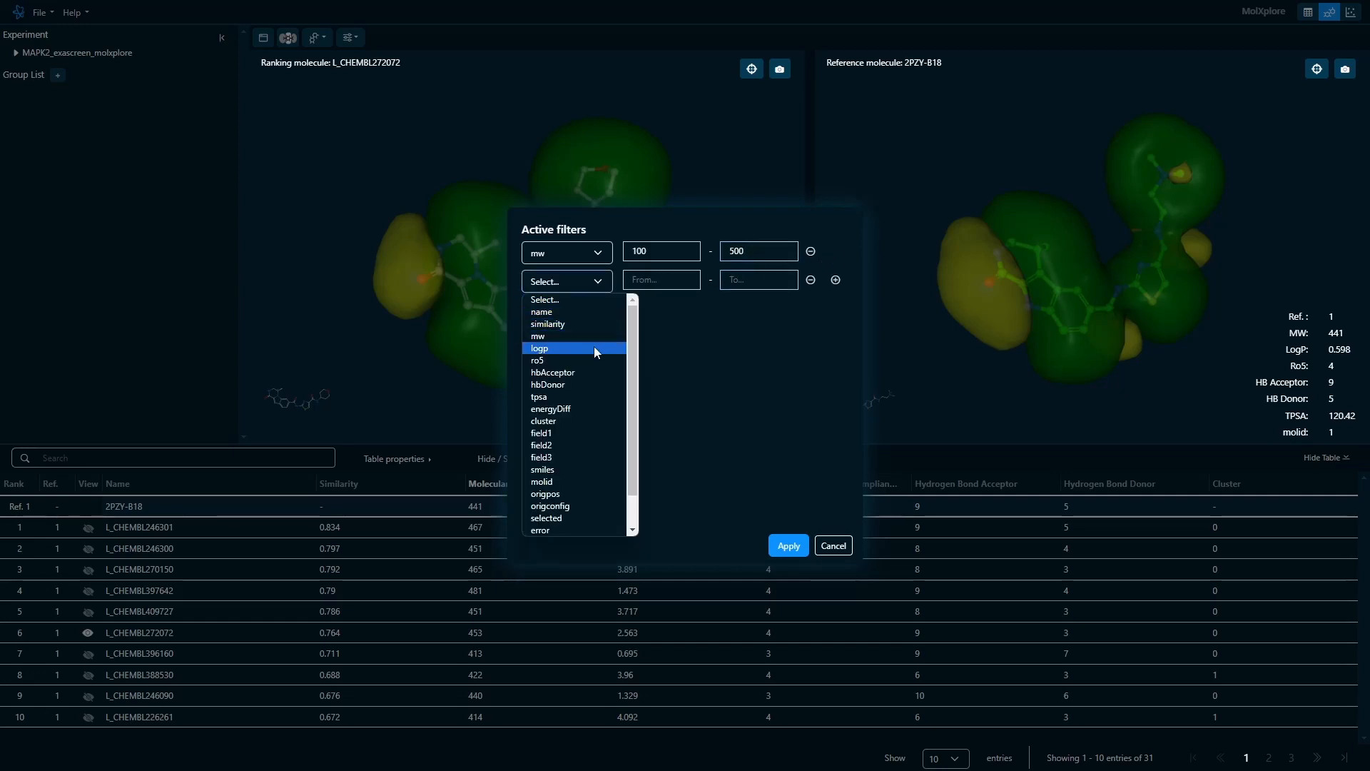
click(594, 345)
click(646, 282)
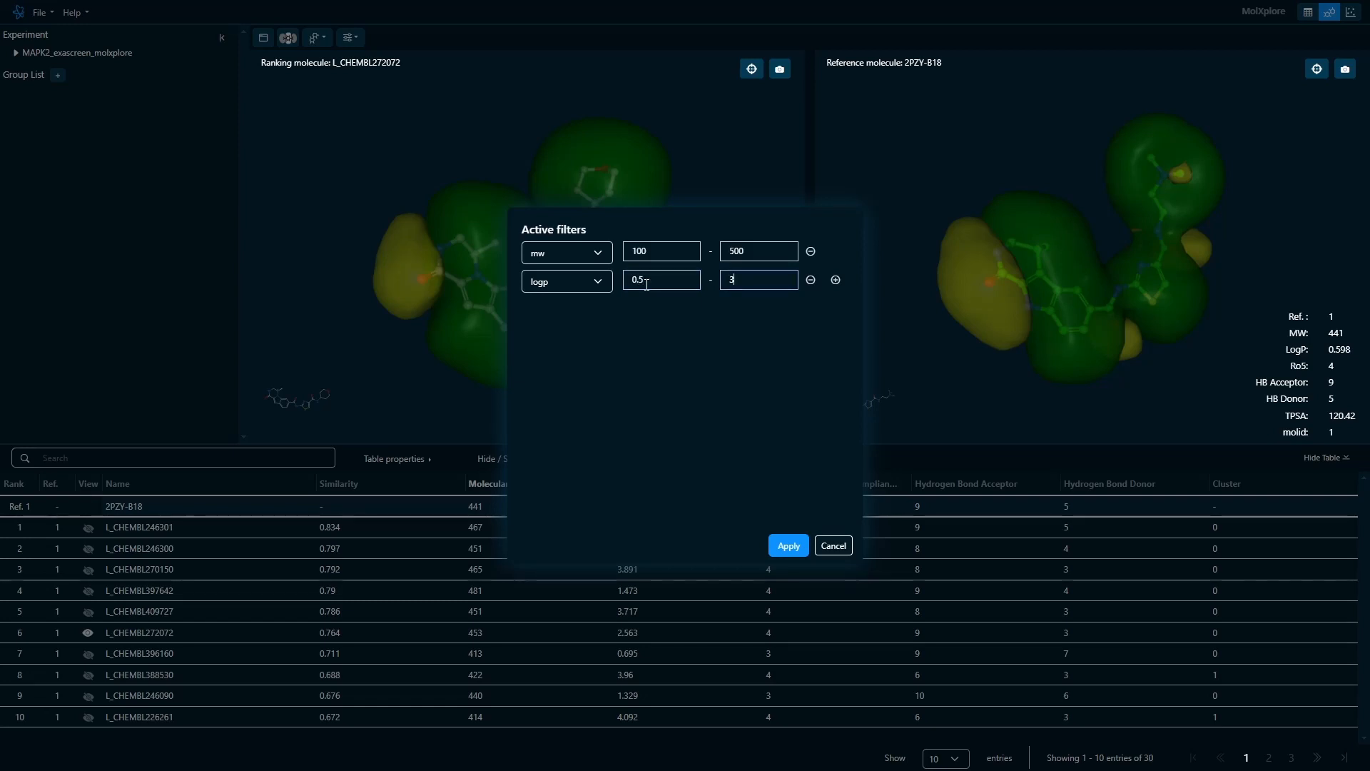
click(835, 280)
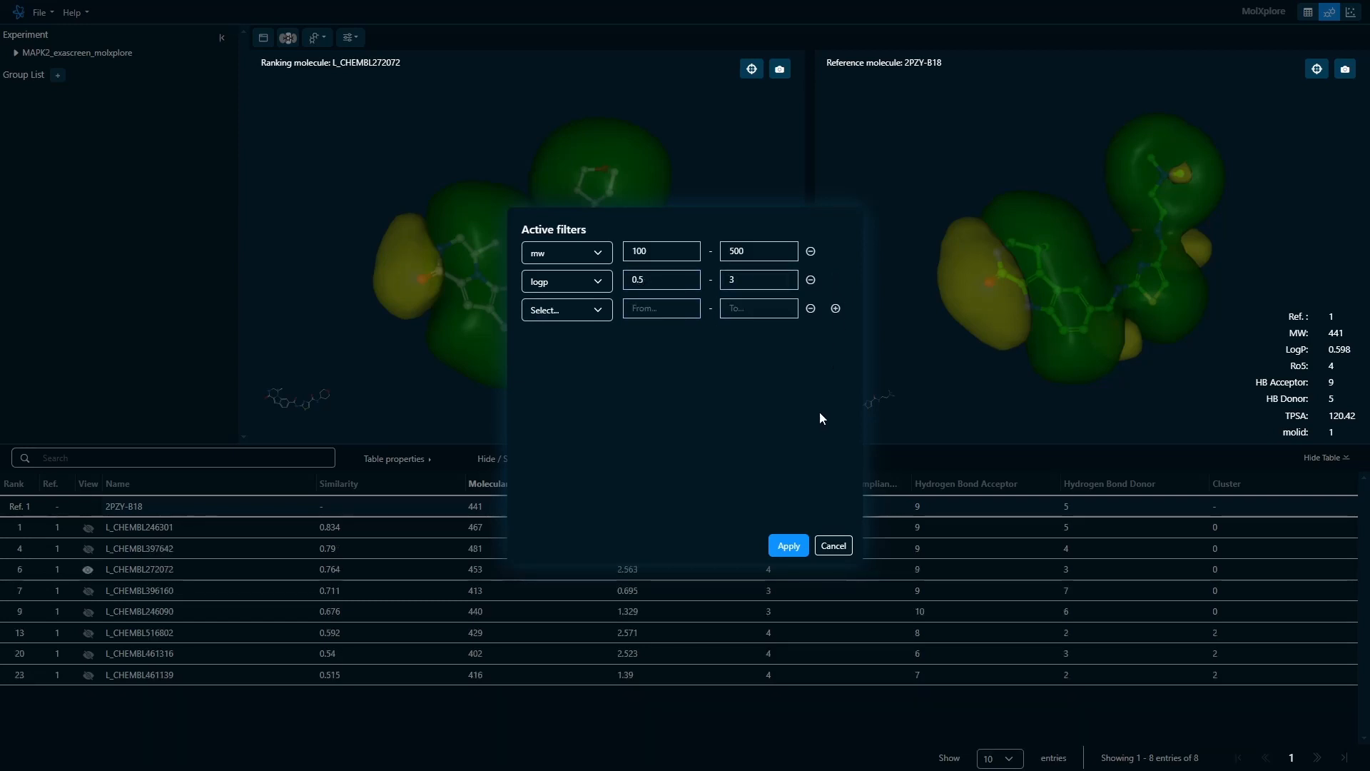
click(794, 543)
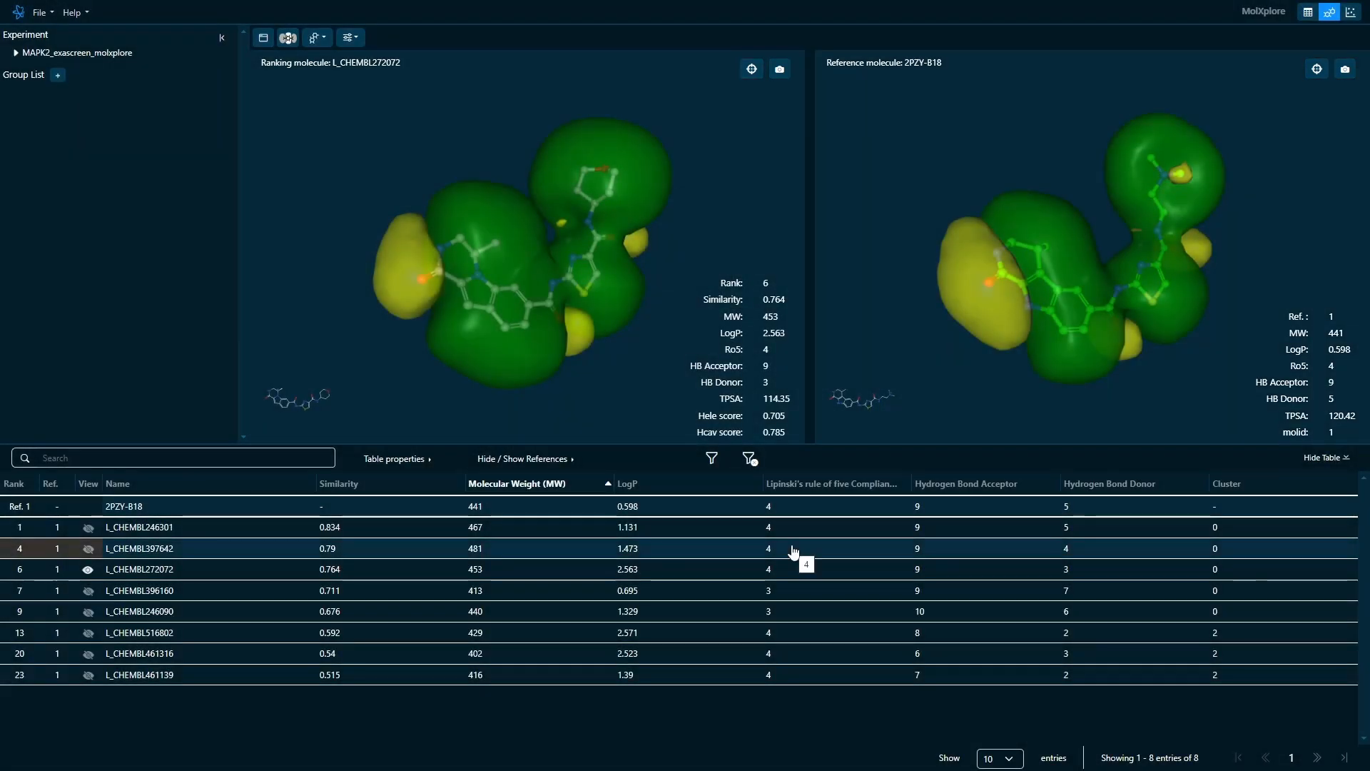
- Recentre the reference molecule 2PZY-B18 with the table hidden, and bring the half-page table back
click(1325, 457)
click(1317, 68)
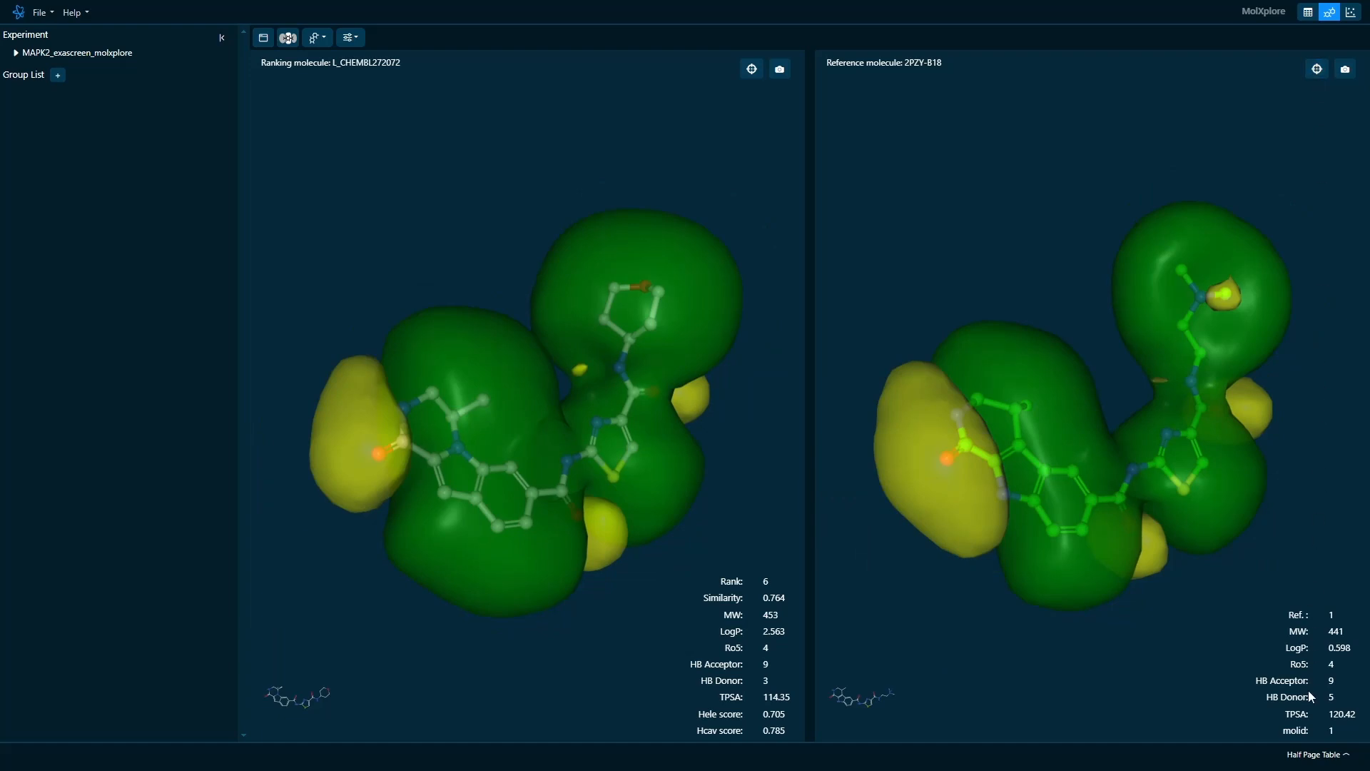
click(1319, 755)
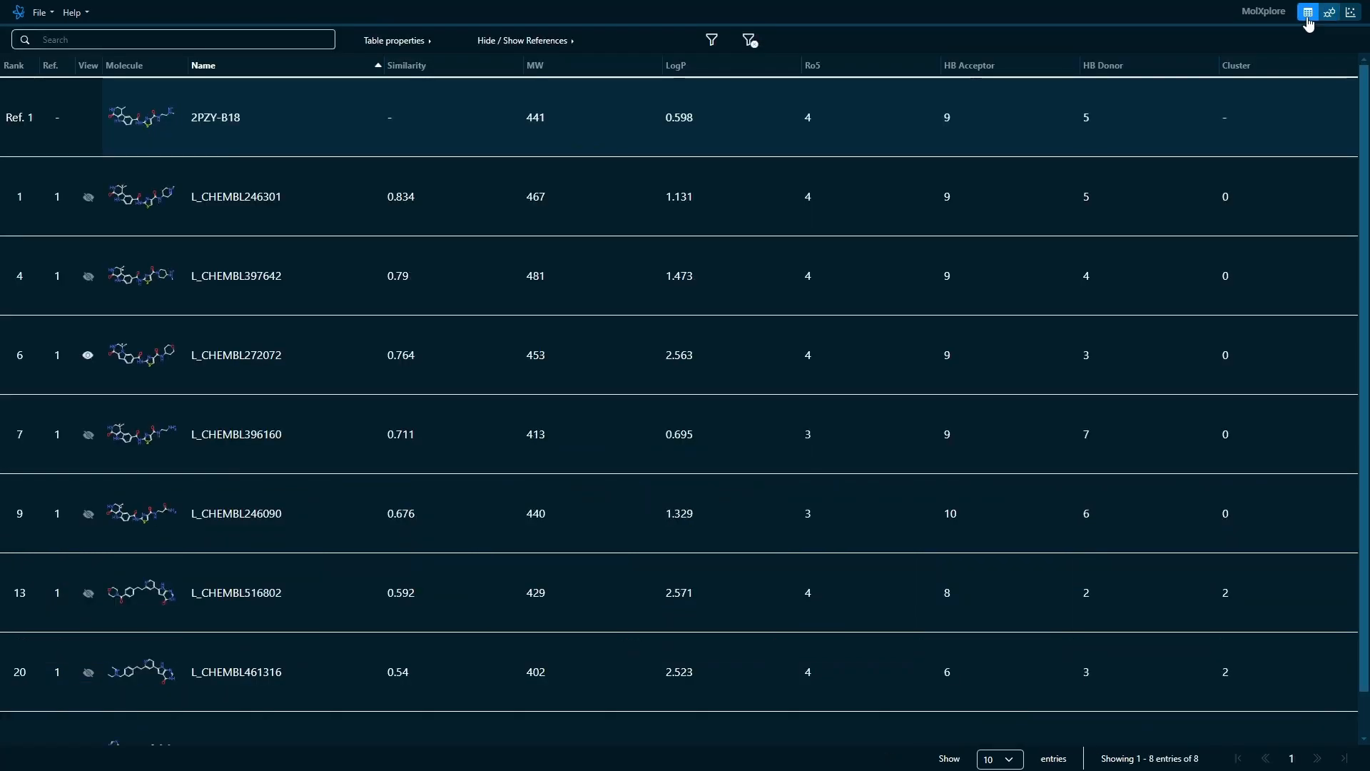
- Show the results as a full-page table and inspect the enlarged 2D structure of reference 2PZY-B18
click(1309, 14)
click(157, 123)
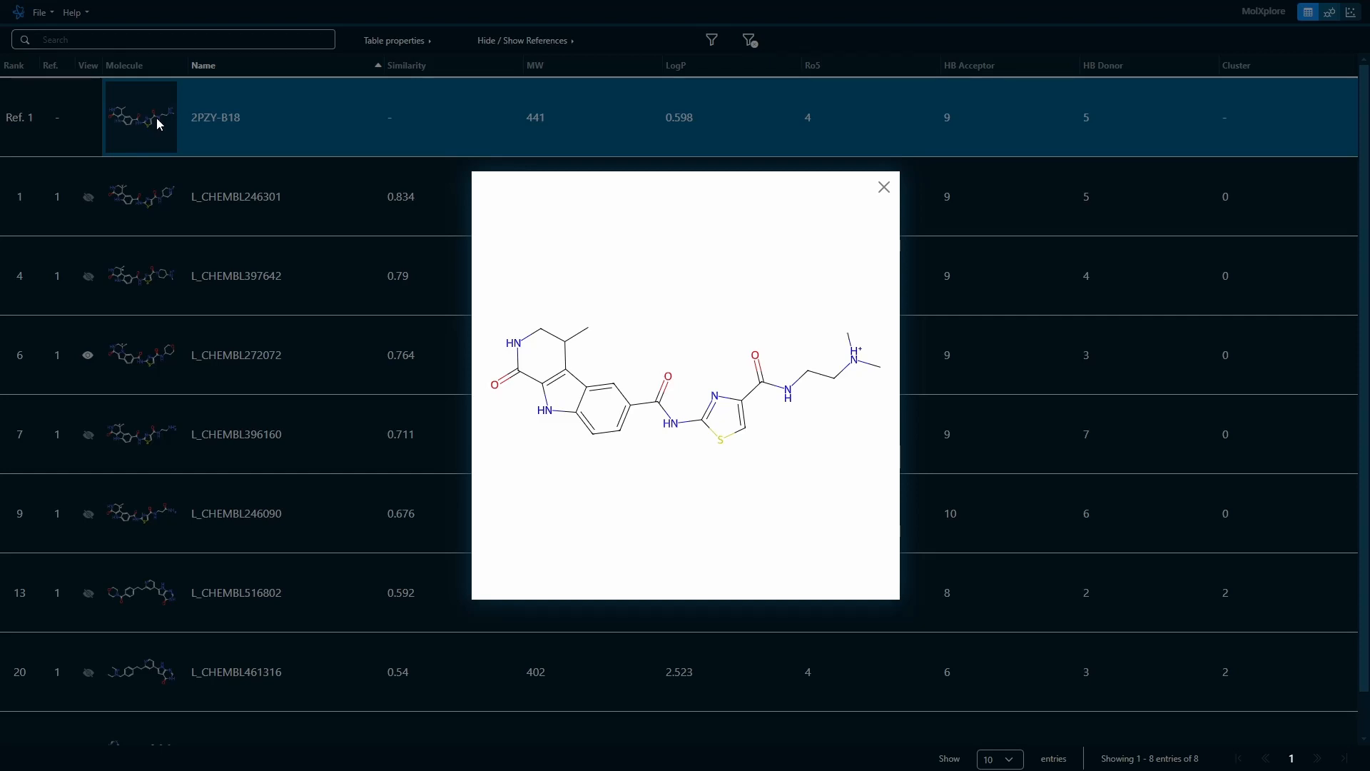
click(885, 187)
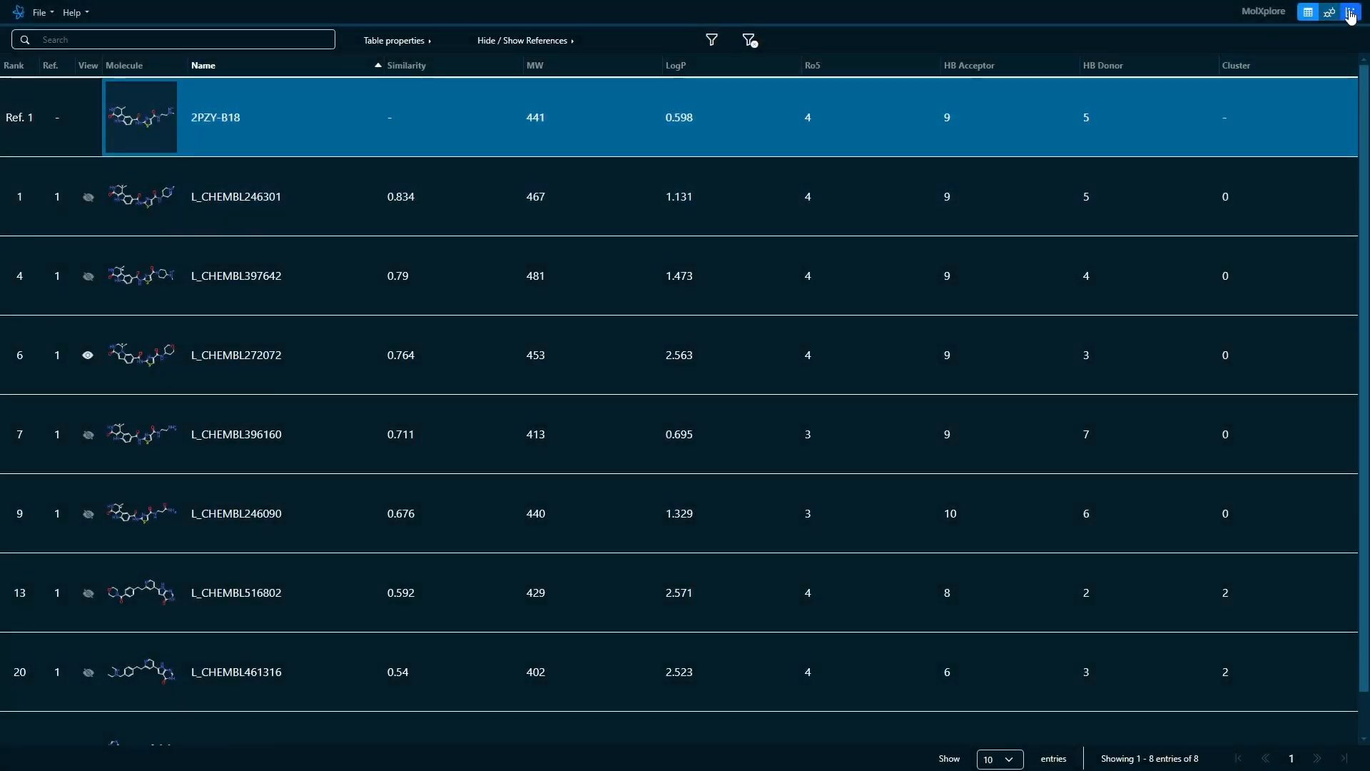
- Plot Similarity on the y-axis against Cluster on the x-axis and box-select all the cluster 0 points
click(1351, 14)
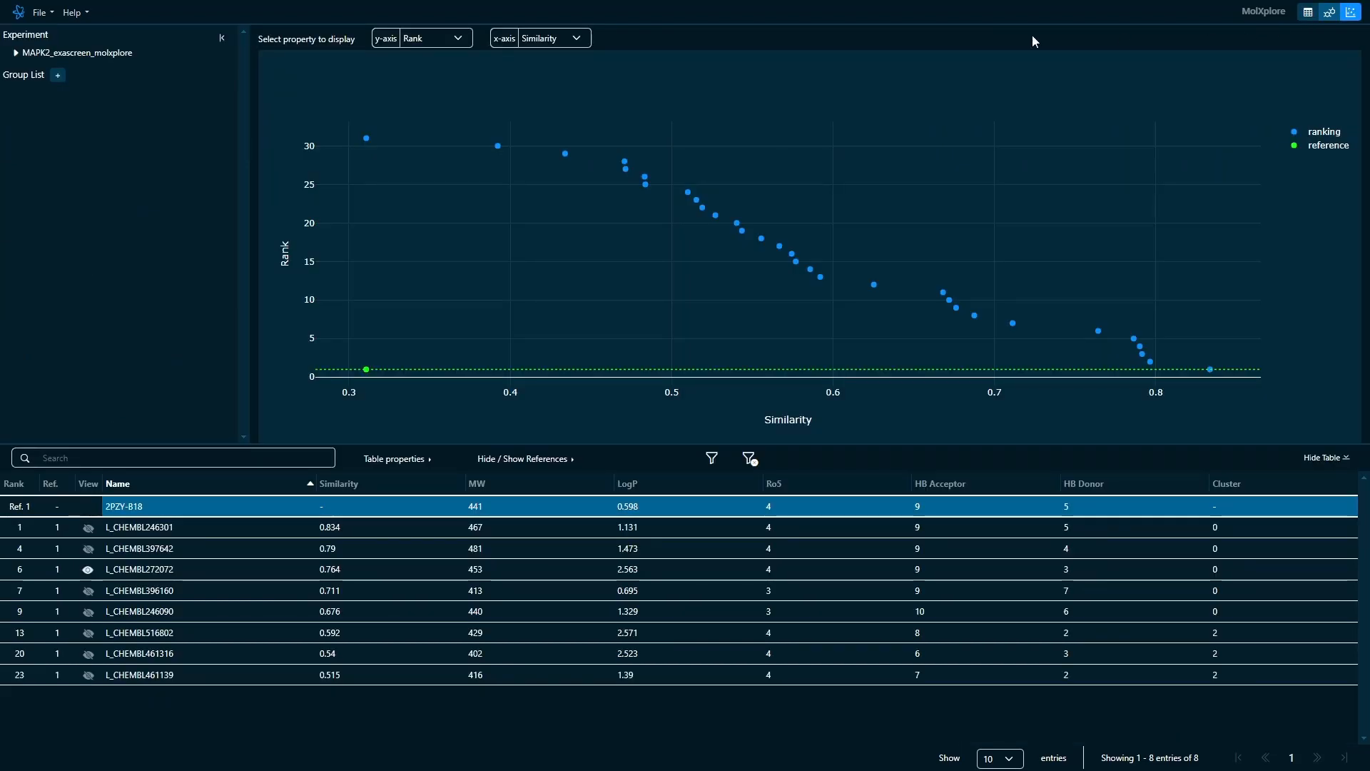
click(463, 41)
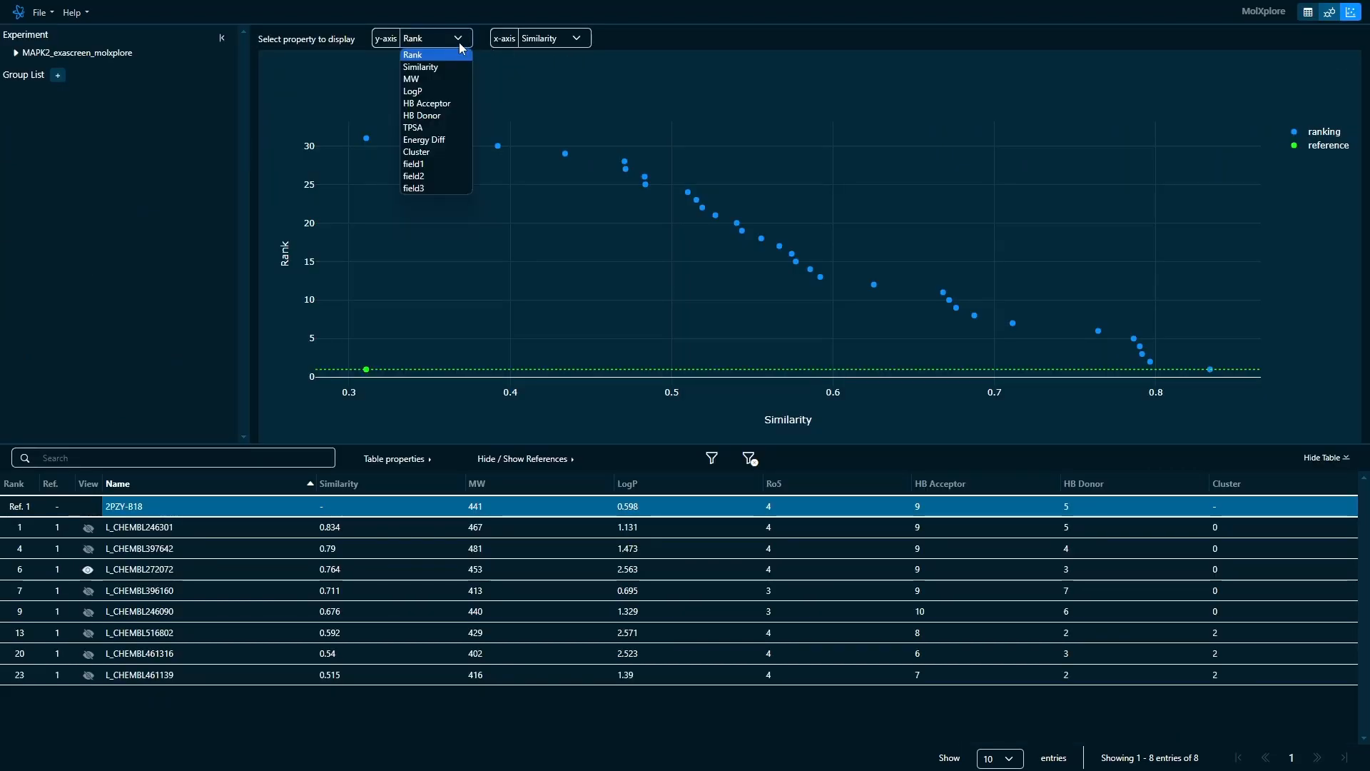
click(455, 63)
click(545, 39)
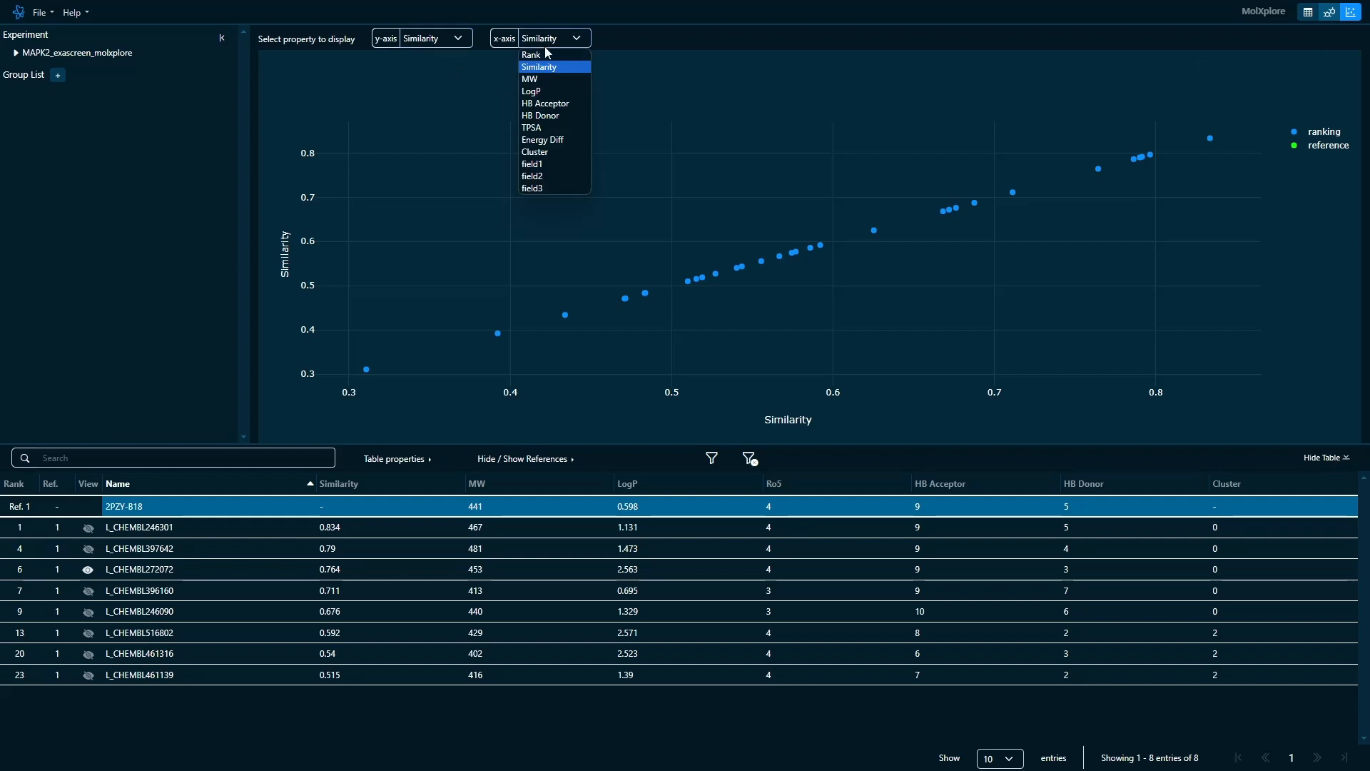
click(545, 149)
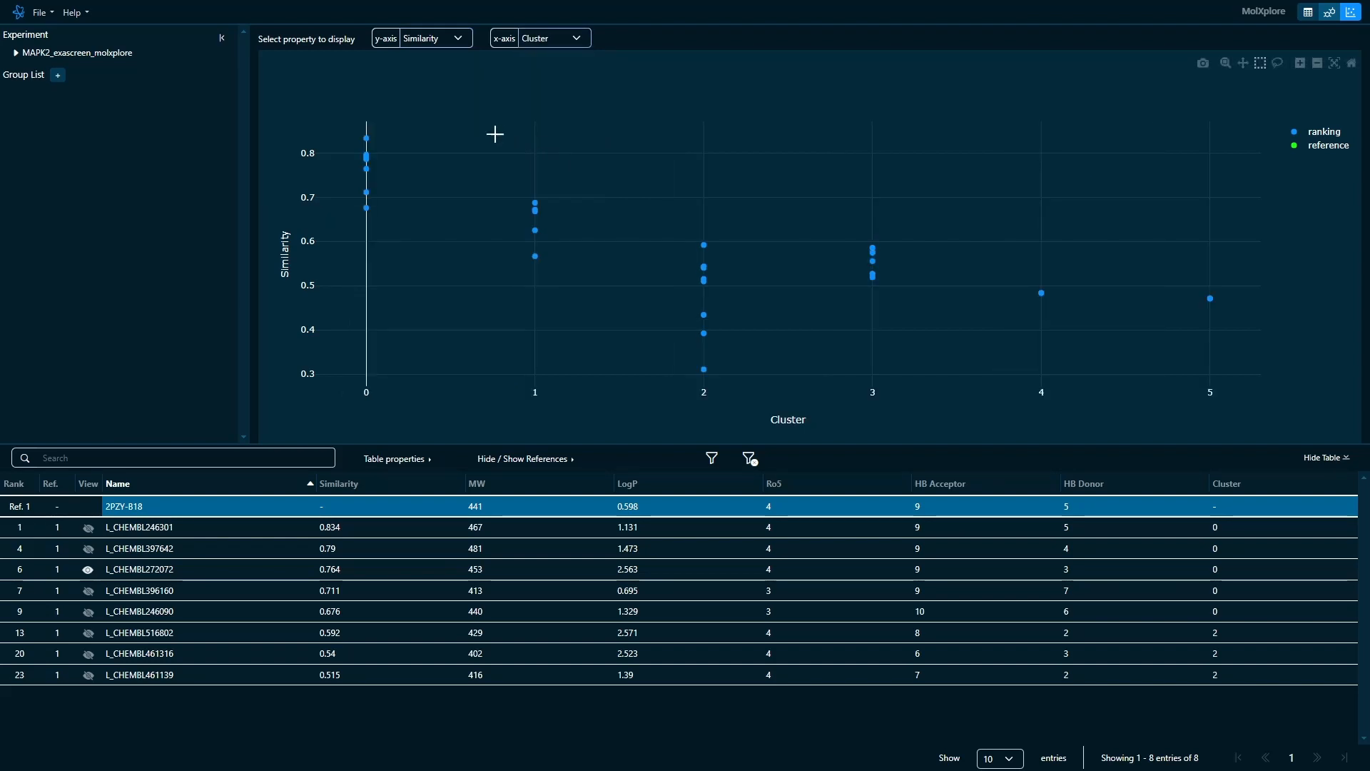
drag(416, 125, 346, 219)
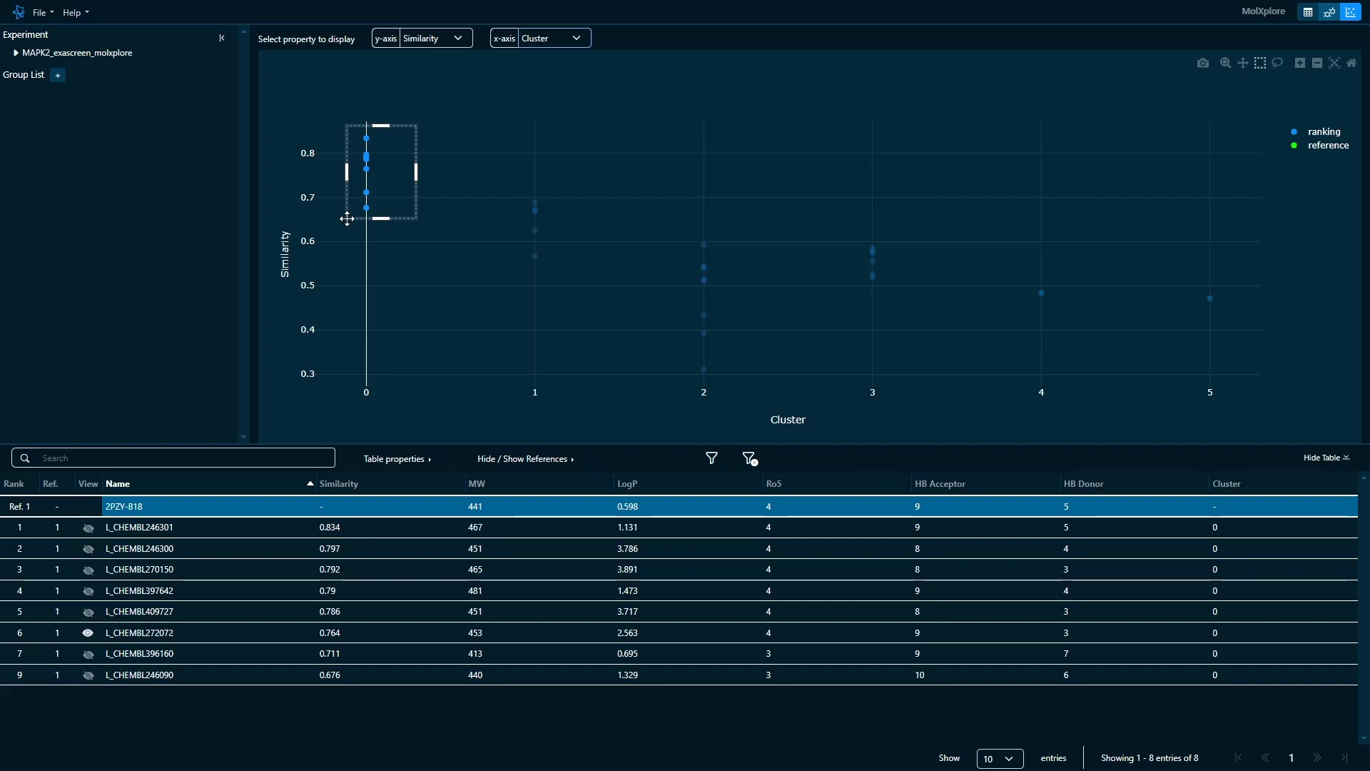
- Return to the 3D molecule view and put the molecules ranked 1 to 4 into a new group named Group 1
click(1330, 13)
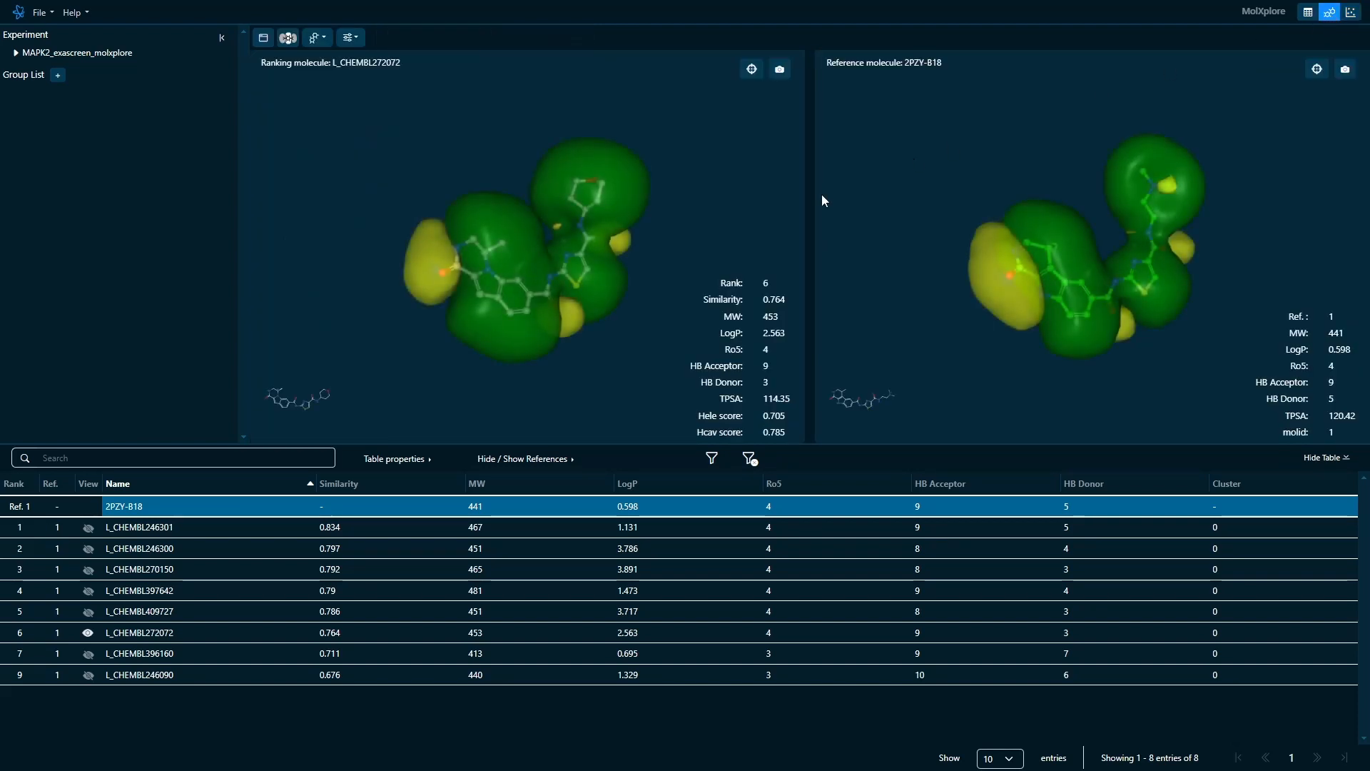
drag(175, 532, 163, 590)
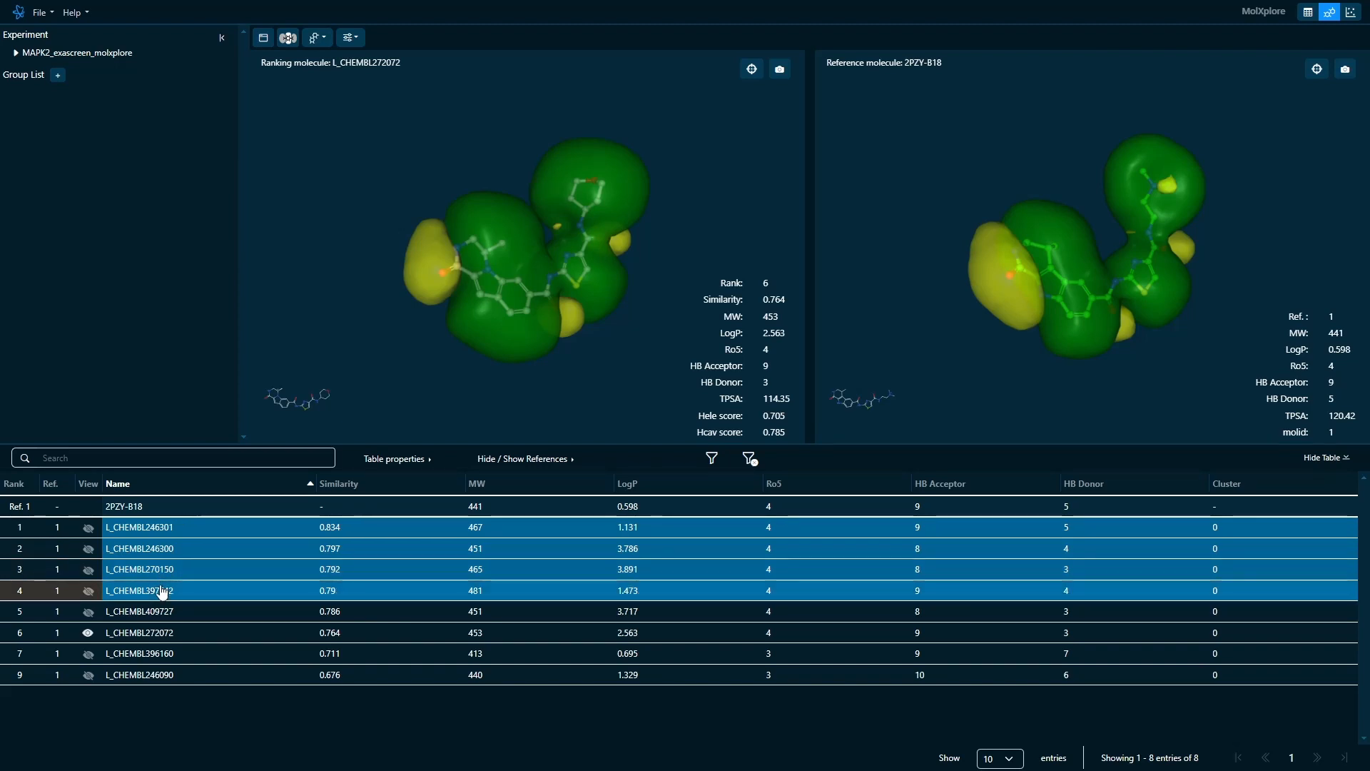
right_click(163, 591)
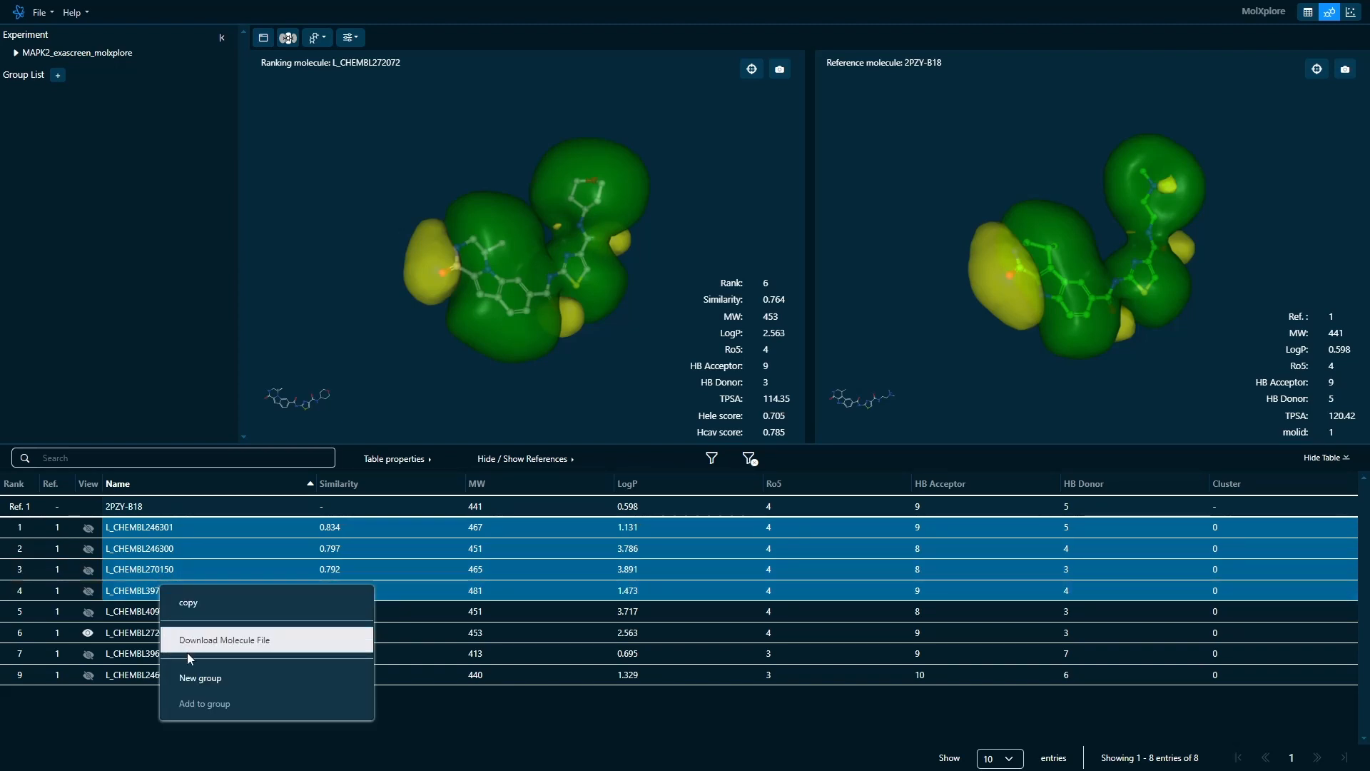
click(194, 677)
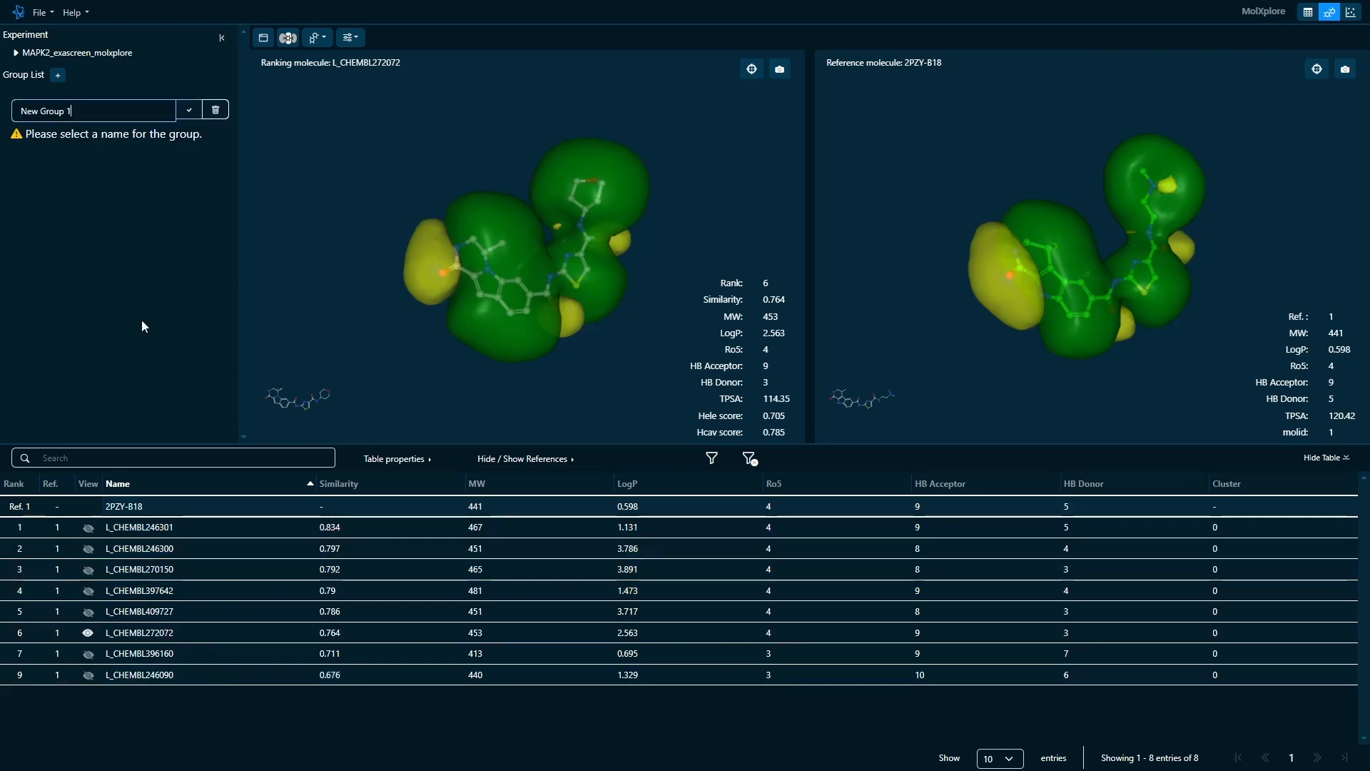
drag(92, 113, 4, 114)
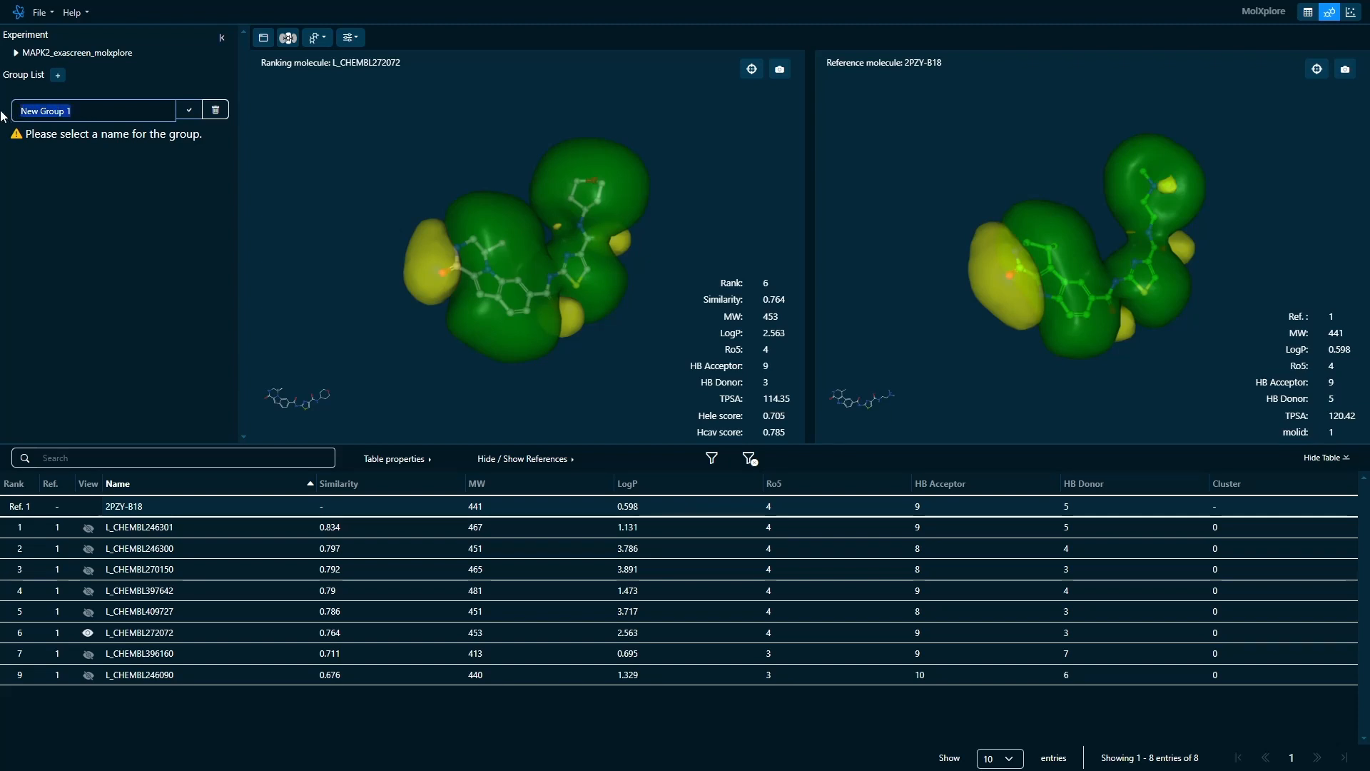
text(up 1)
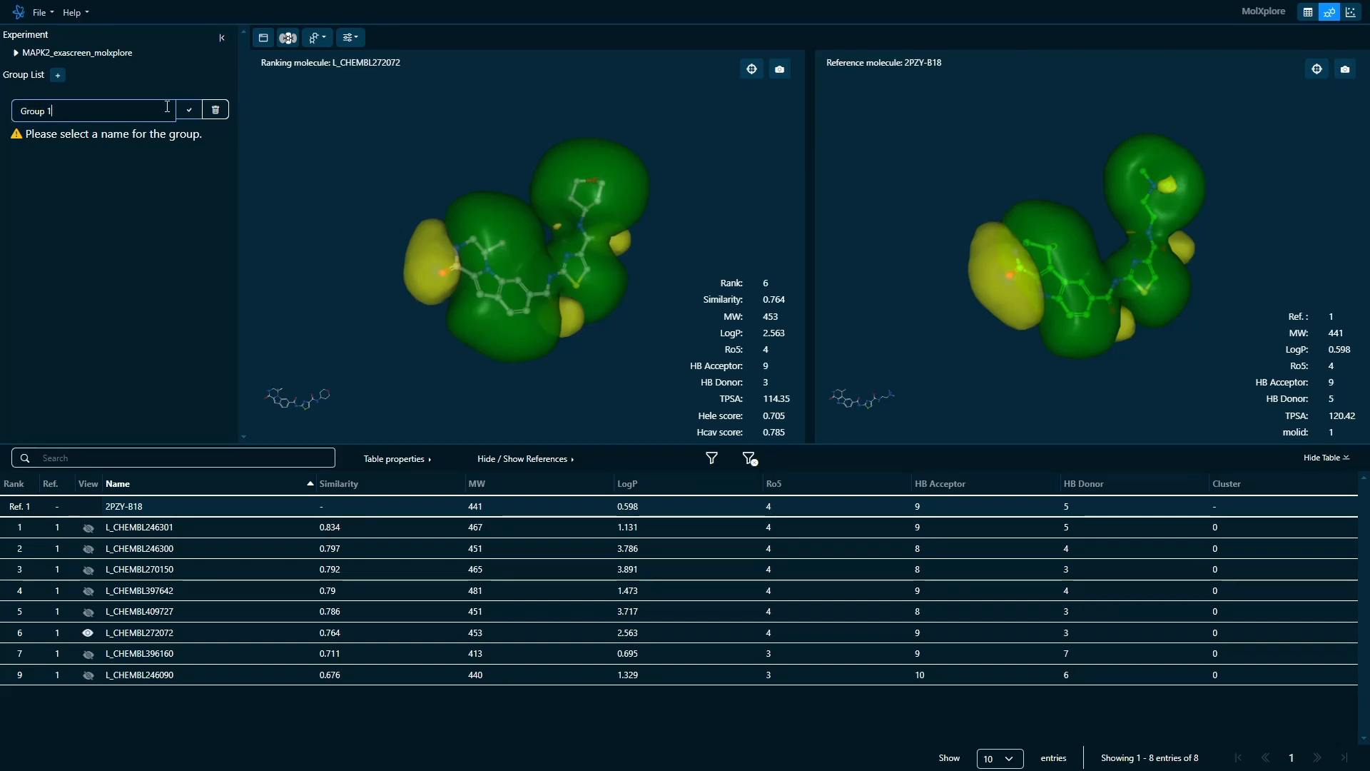
click(189, 111)
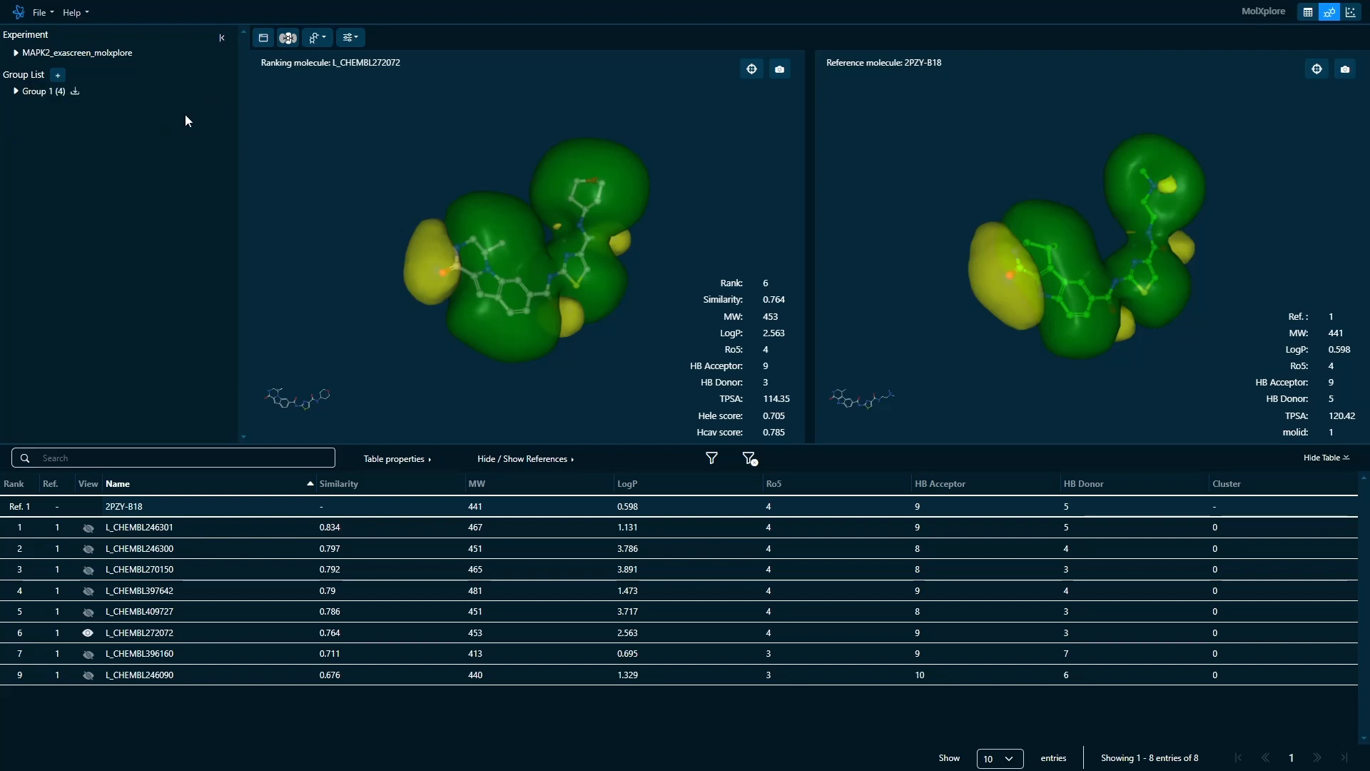
- Expand Group 1 and view its four molecules one after another beside the reference, ending with L_CHEMBL397642
click(16, 92)
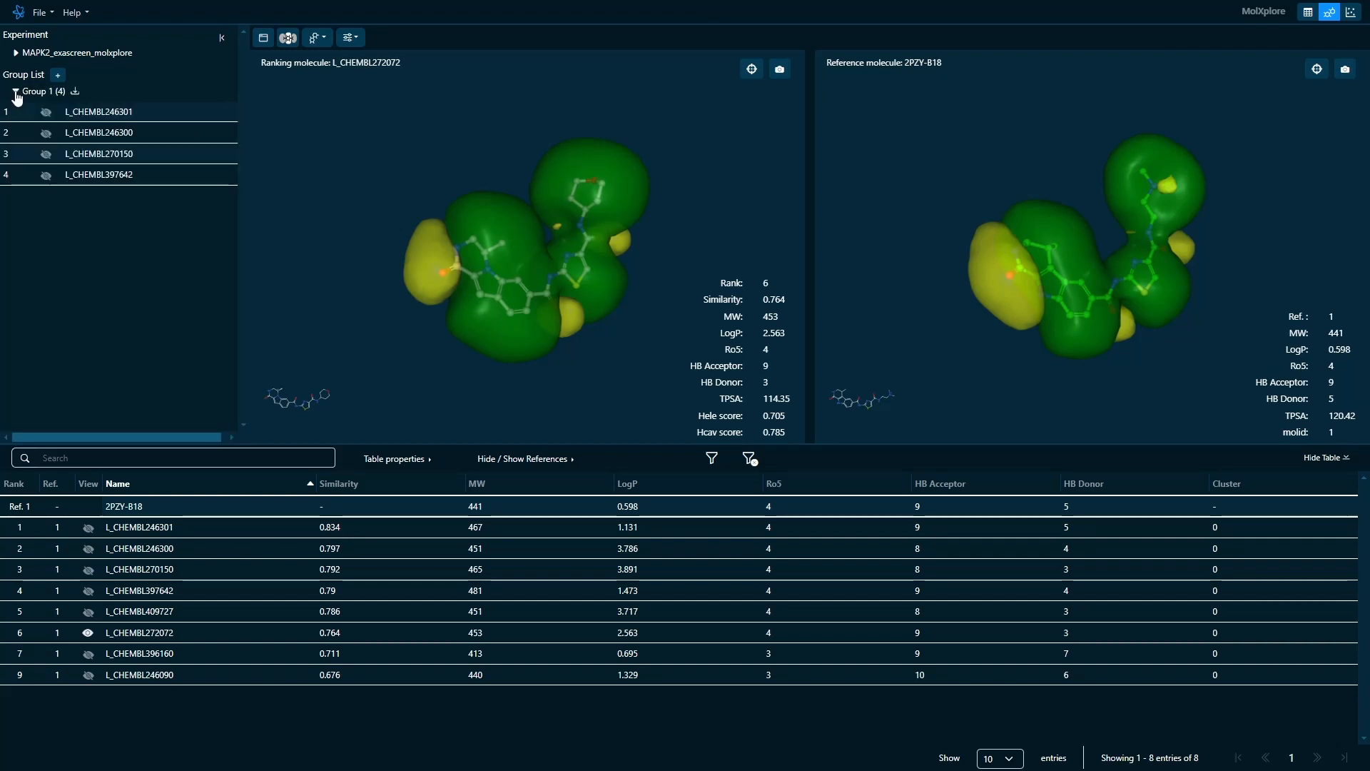
click(45, 112)
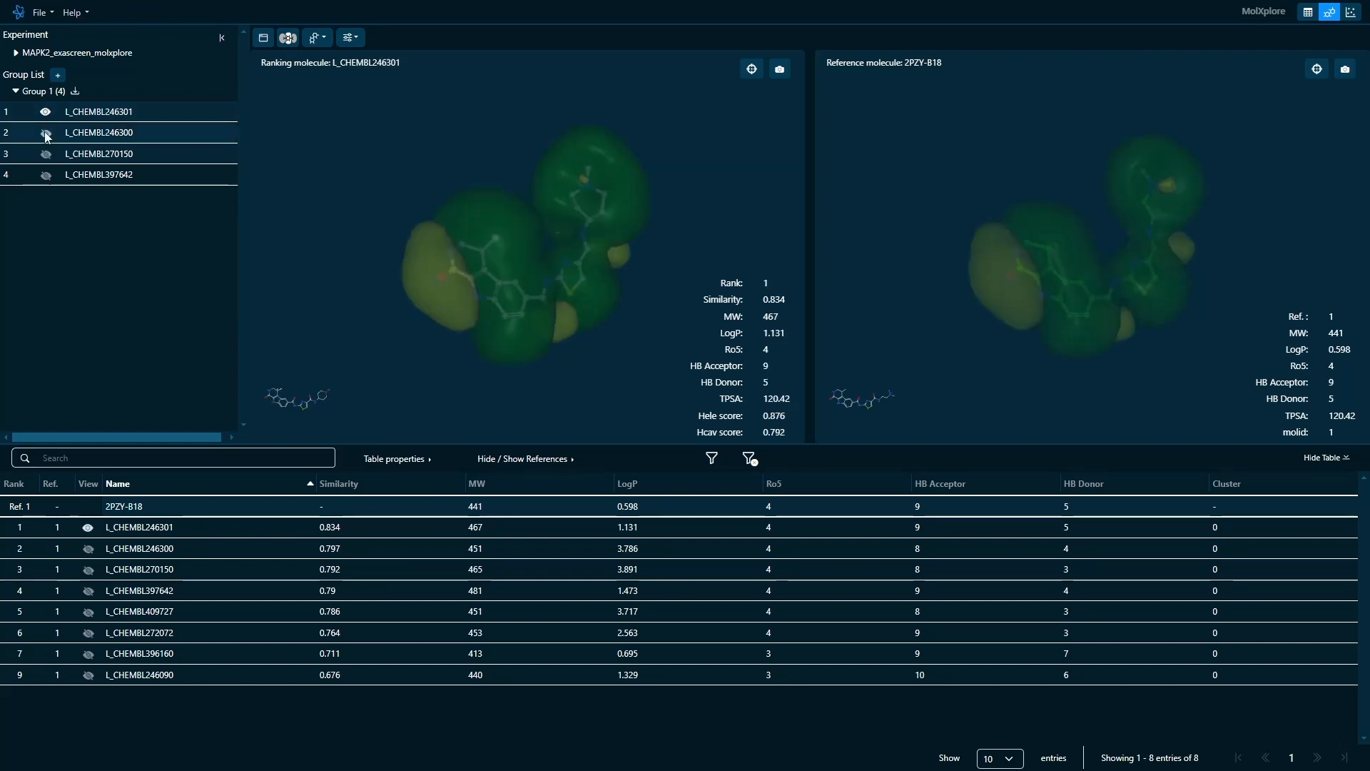
click(45, 133)
click(46, 154)
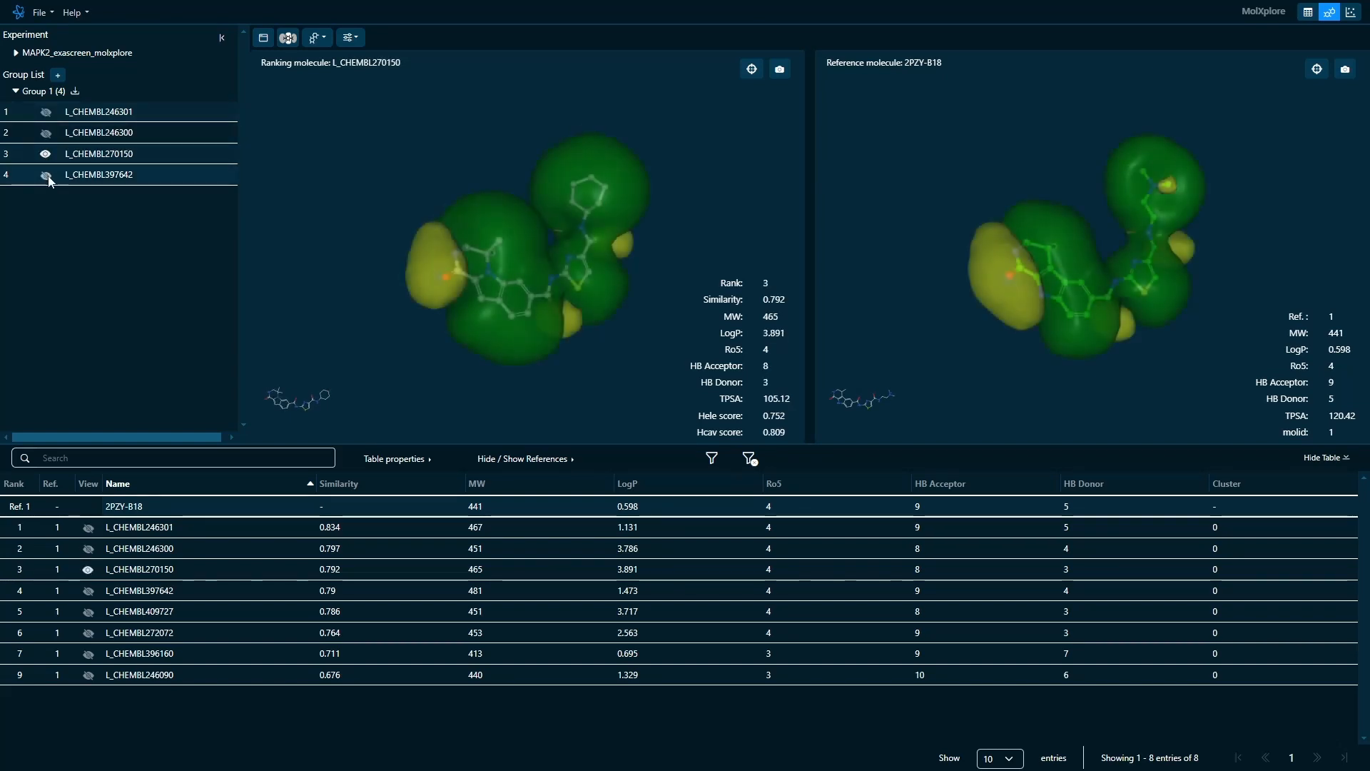
click(47, 175)
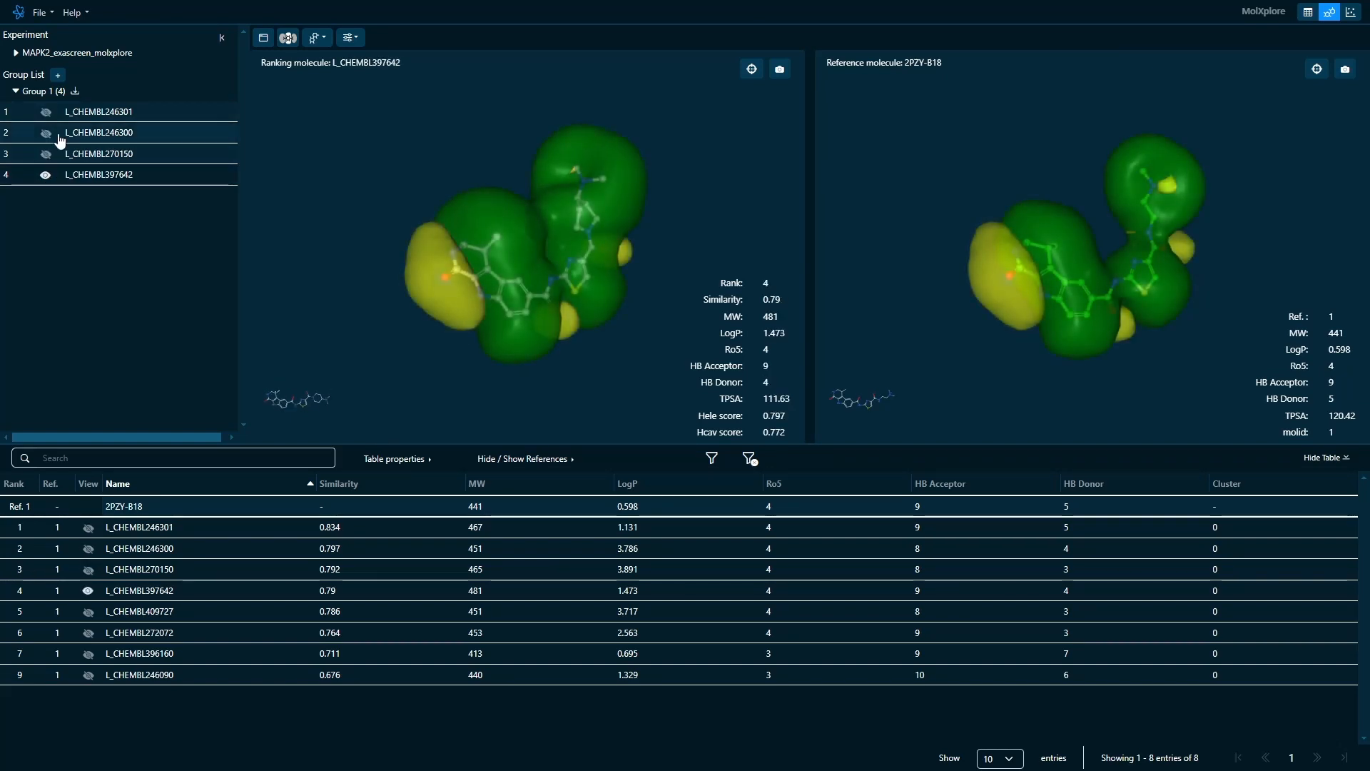